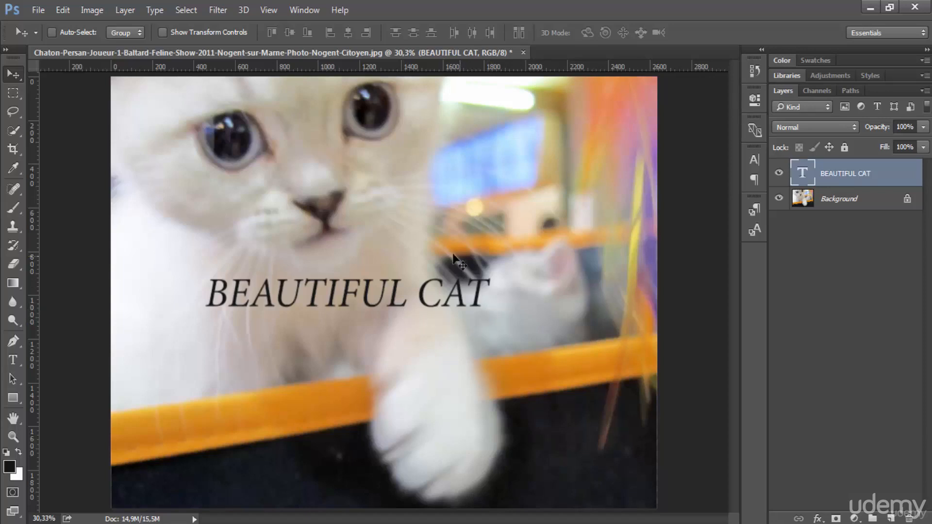
# Step: Move the BEAUTIFUL CAT text layer up and slightly right, just below the kitten's eyes
pyautogui.moveTo(326, 299)
pyautogui.mouseDown()
pyautogui.moveTo(374, 282)
pyautogui.moveTo(363, 239)
pyautogui.moveTo(309, 241)
pyautogui.moveTo(374, 240)
pyautogui.moveTo(353, 262)
pyautogui.moveTo(349, 298)
pyautogui.mouseUp()
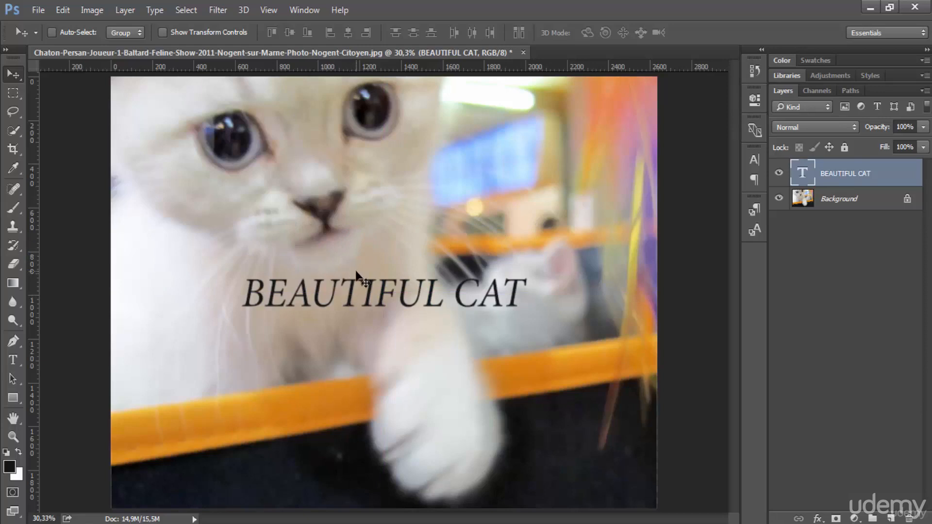
pyautogui.moveTo(386, 282); pyautogui.dragTo(379, 231)
# Step: Rotate the text layer 180 degrees
pyautogui.click(62, 11)
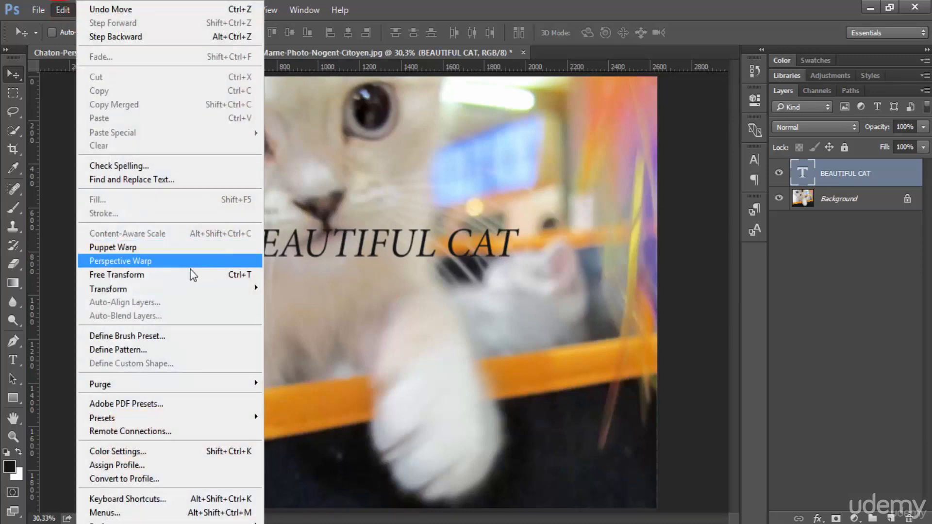
pyautogui.moveTo(208, 288)
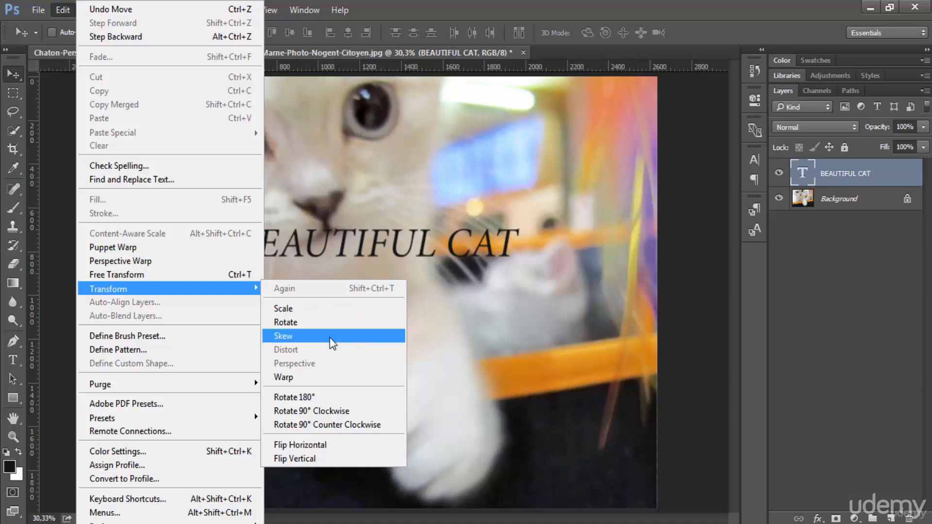
pyautogui.click(342, 396)
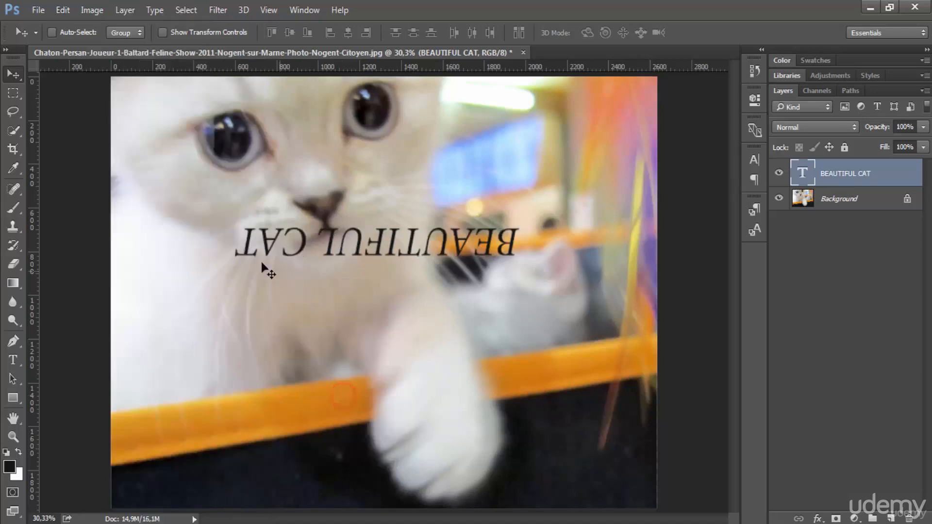
# Step: Rotate the text layer 90 degrees clockwise
pyautogui.click(37, 17)
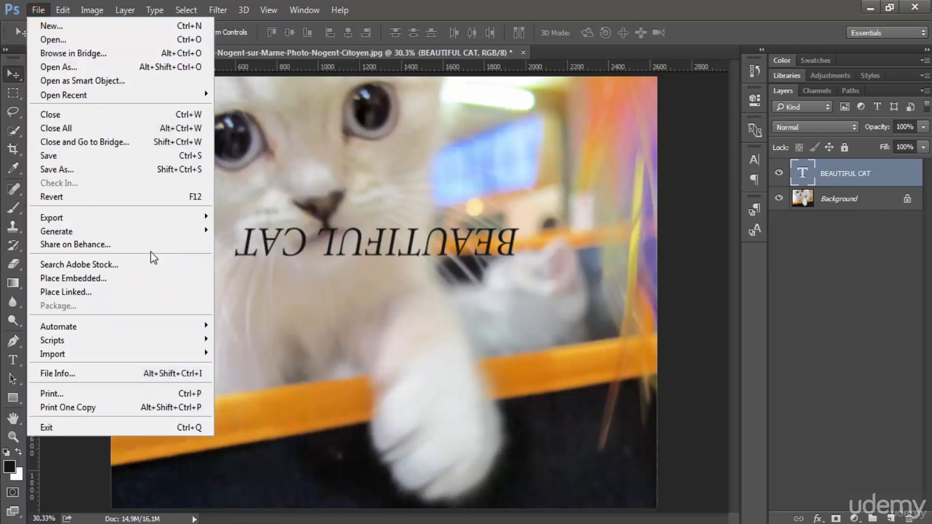
pyautogui.moveTo(62, 10)
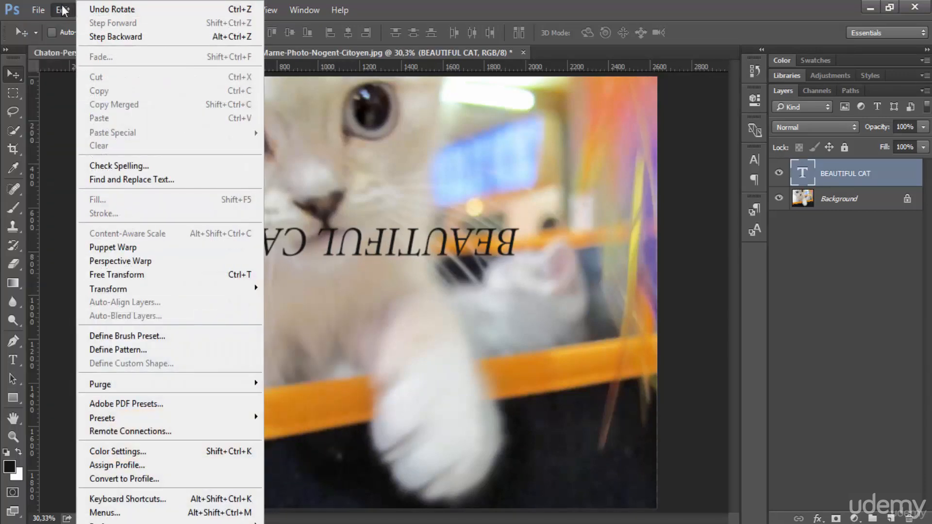
pyautogui.moveTo(258, 289)
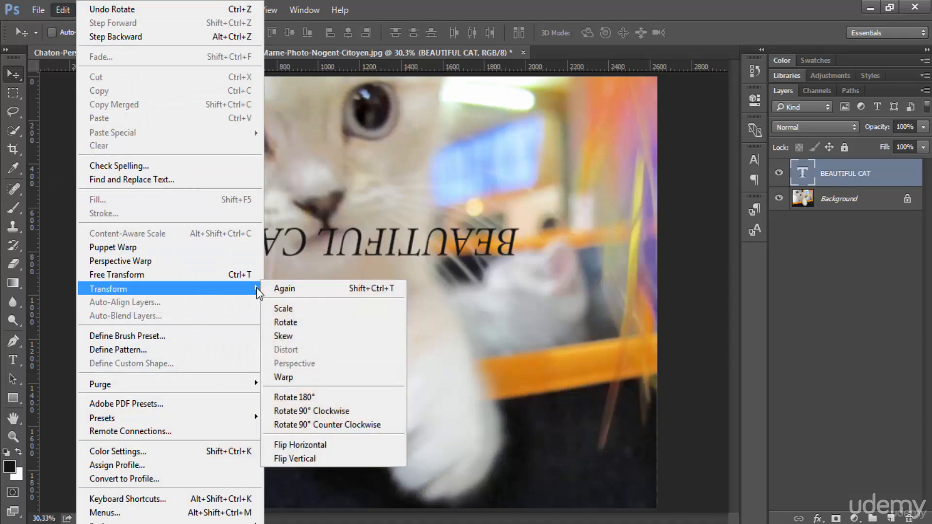
pyautogui.click(360, 414)
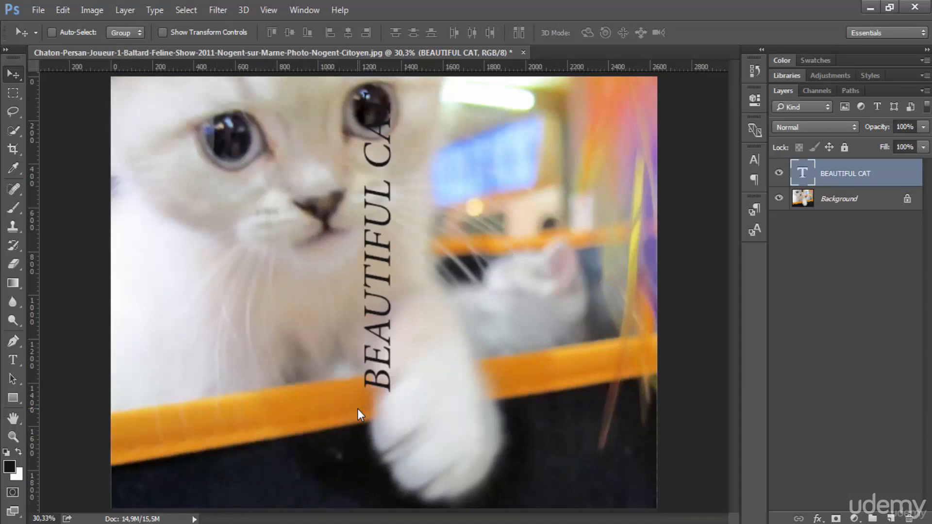
# Step: Undo both rotations to restore the horizontal text
pyautogui.hotkey('ctrl', 'z')
pyautogui.hotkey('ctrl', 'z')
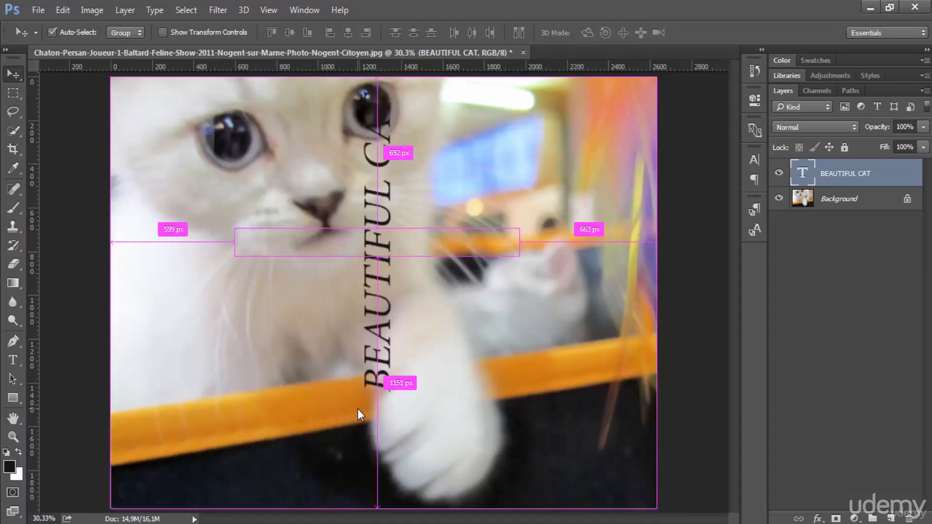
pyautogui.hotkey('ctrl', 'alt', 'z')
pyautogui.hotkey('ctrl', 'alt', 'z')
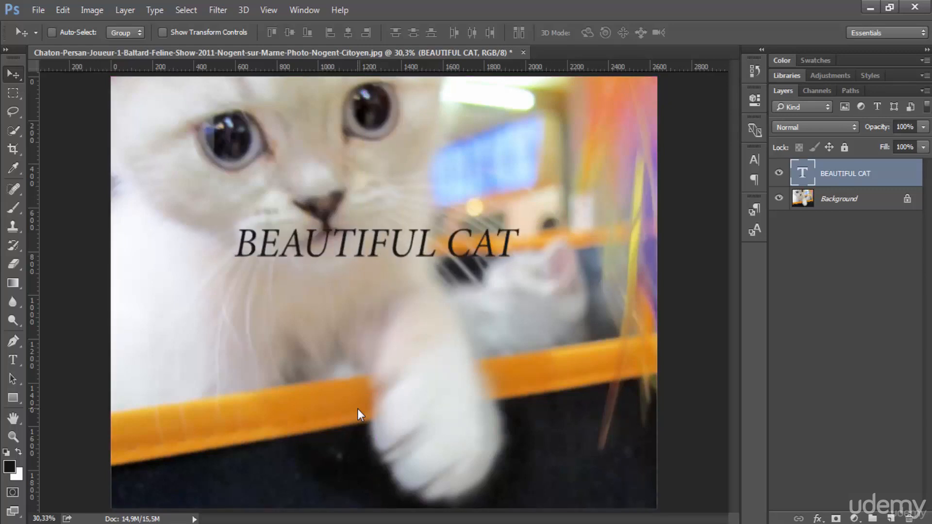
# Step: Start a Free Transform on the text and stretch it vertically to about 195% height
pyautogui.click(62, 10)
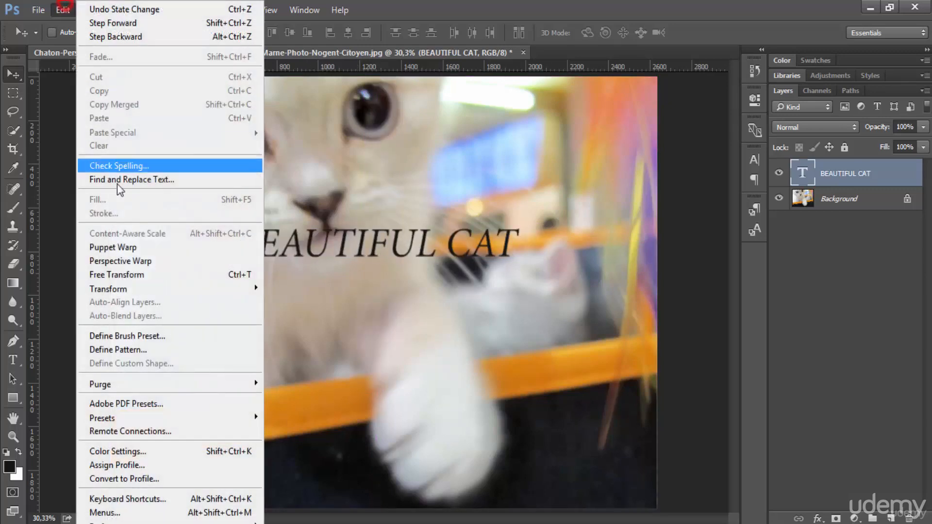
pyautogui.moveTo(170, 289)
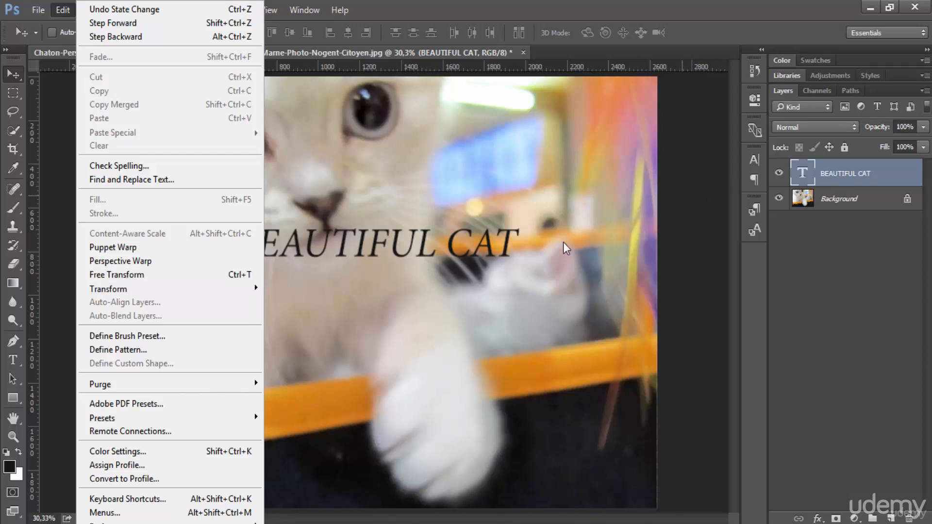
pyautogui.click(254, 274)
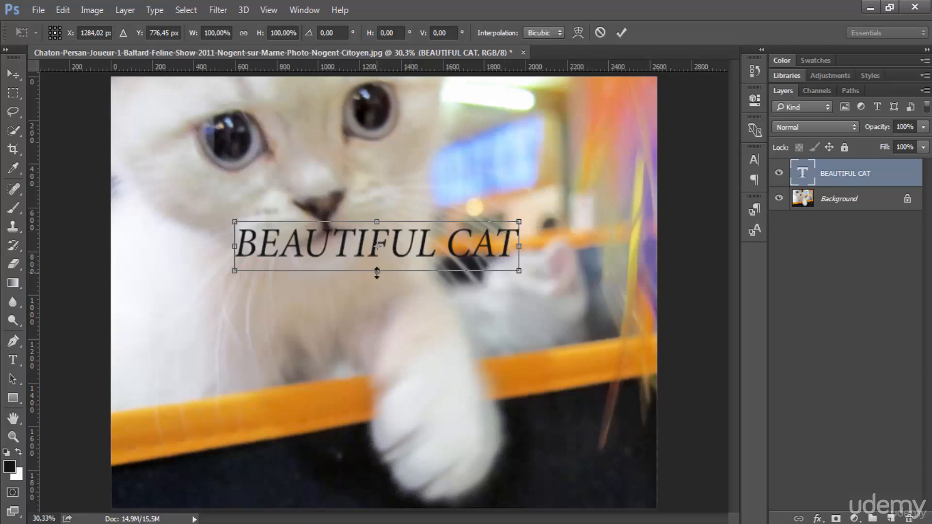
pyautogui.moveTo(375, 270); pyautogui.dragTo(381, 324)
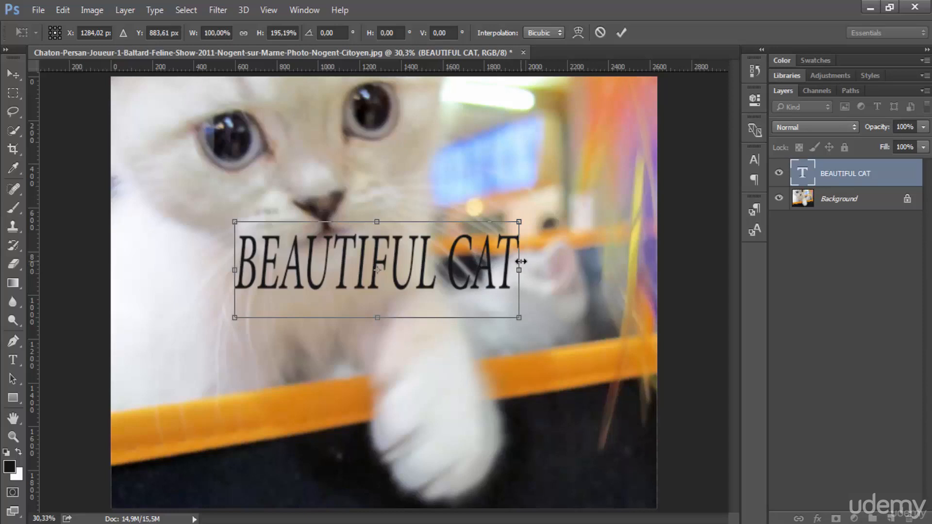
# Step: Widen the text to about 108% and stretch its height further to about 230%
pyautogui.moveTo(521, 262); pyautogui.dragTo(540, 262)
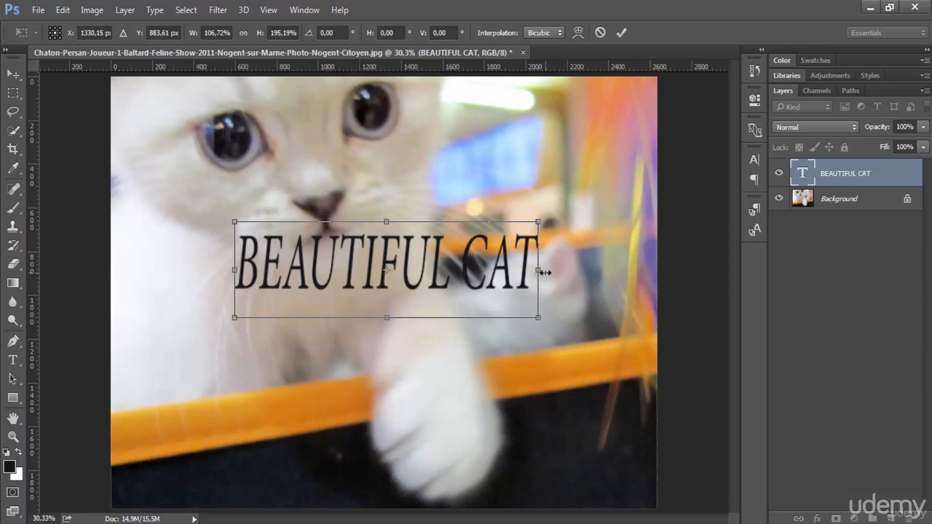
pyautogui.moveTo(538, 269)
pyautogui.mouseDown()
pyautogui.moveTo(458, 305)
pyautogui.moveTo(344, 307)
pyautogui.moveTo(307, 179)
pyautogui.moveTo(483, 176)
pyautogui.moveTo(576, 253)
pyautogui.moveTo(509, 308)
pyautogui.moveTo(543, 272)
pyautogui.mouseUp()
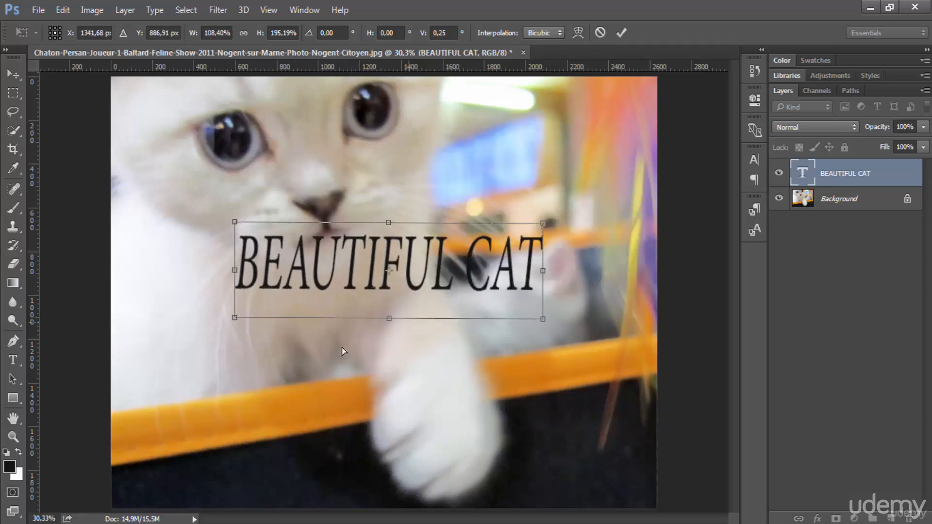
pyautogui.moveTo(388, 321)
pyautogui.mouseDown()
pyautogui.moveTo(393, 387)
pyautogui.moveTo(408, 360)
pyautogui.moveTo(391, 336)
pyautogui.mouseUp()
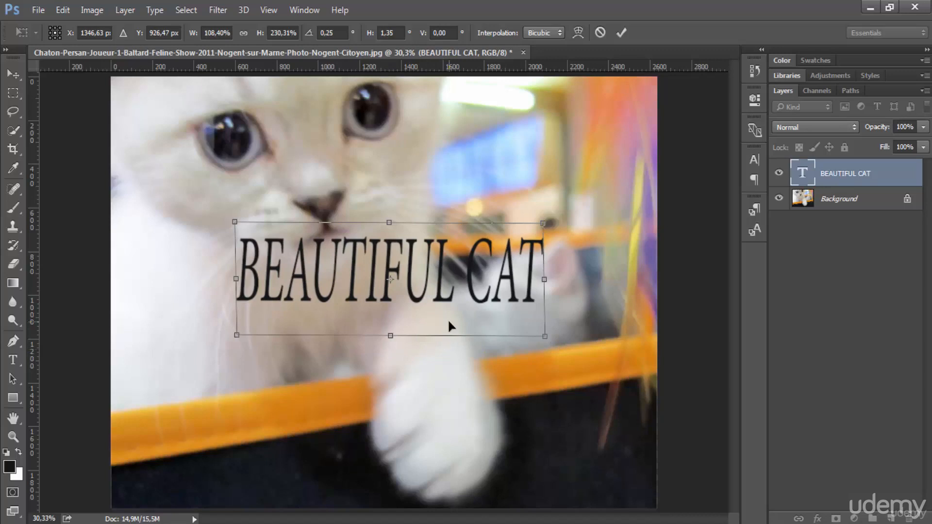
# Step: Switch the transform to warp mode and apply the Arc warp style
pyautogui.click(578, 33)
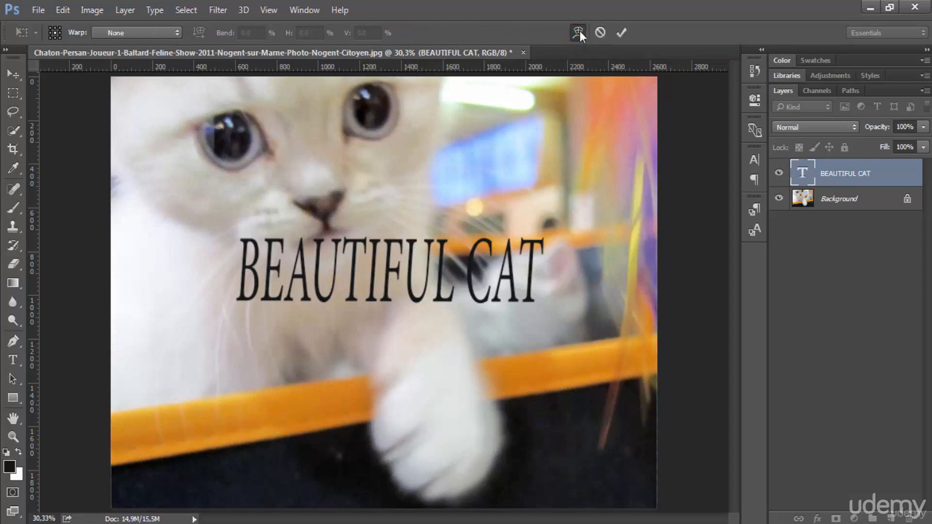
pyautogui.click(150, 33)
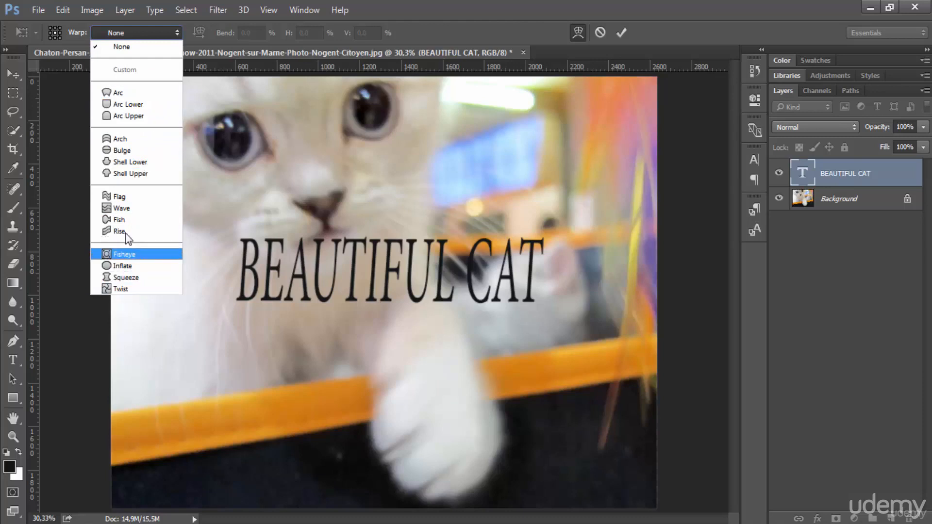
pyautogui.click(119, 92)
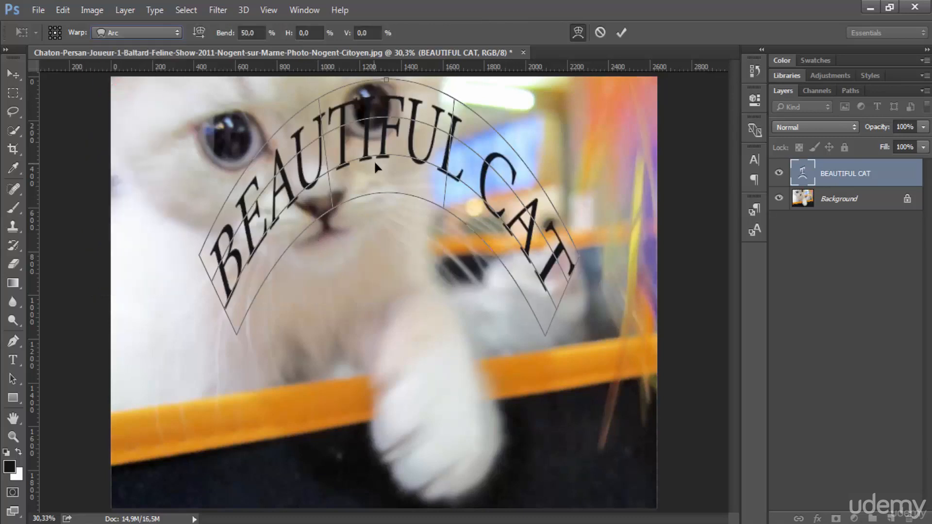
# Step: Adjust the arc warp by dragging its bend control handle
pyautogui.moveTo(408, 134); pyautogui.dragTo(373, 141)
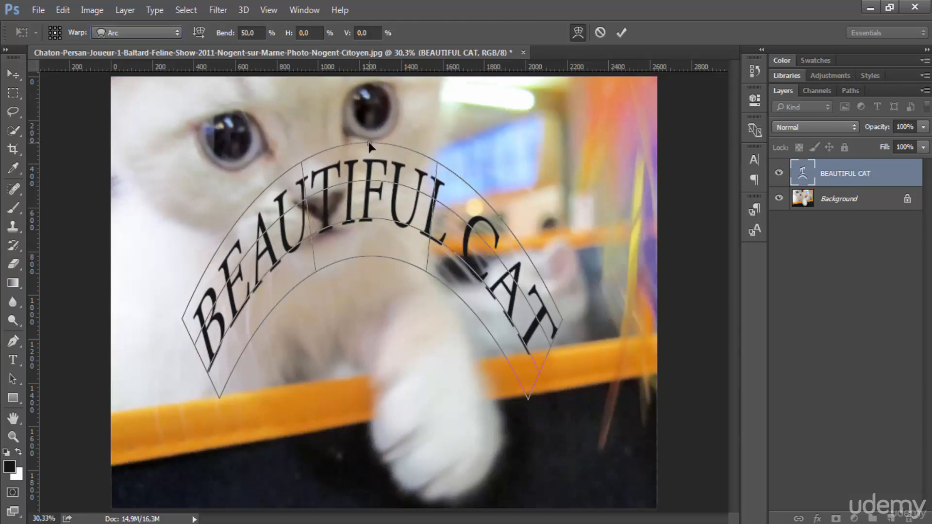
pyautogui.click(368, 143)
pyautogui.moveTo(372, 141); pyautogui.dragTo(449, 146)
# Step: Try the Arc Upper, Bulge and Rise warp styles, then reselect Arc
pyautogui.click(158, 34)
pyautogui.click(146, 117)
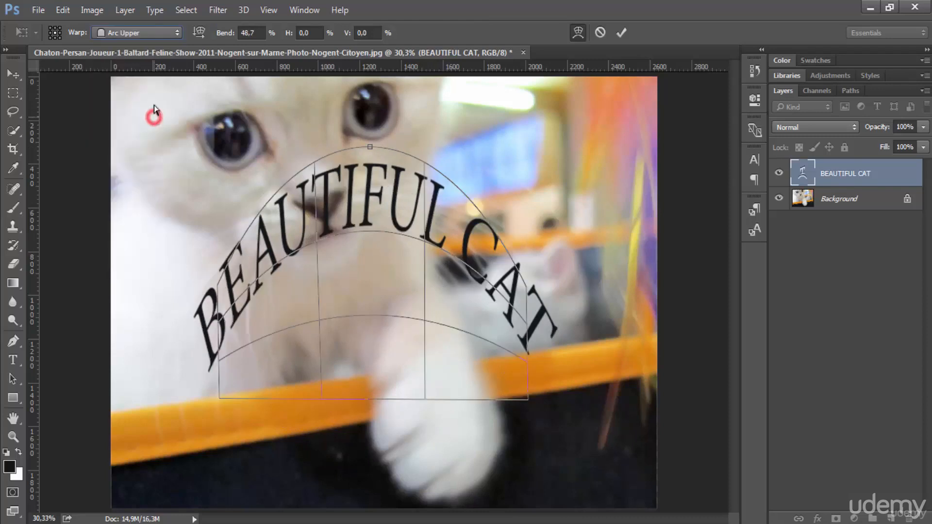
pyautogui.click(143, 33)
pyautogui.click(142, 151)
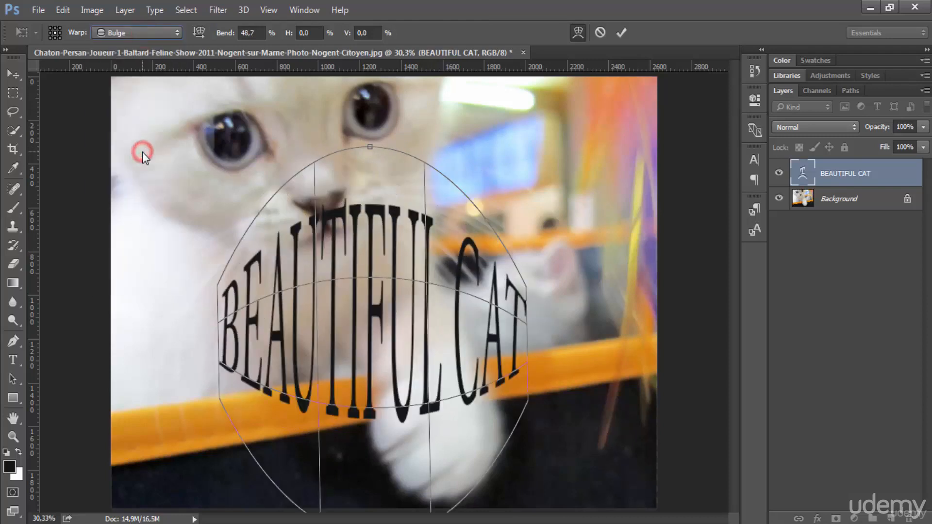
pyautogui.click(160, 38)
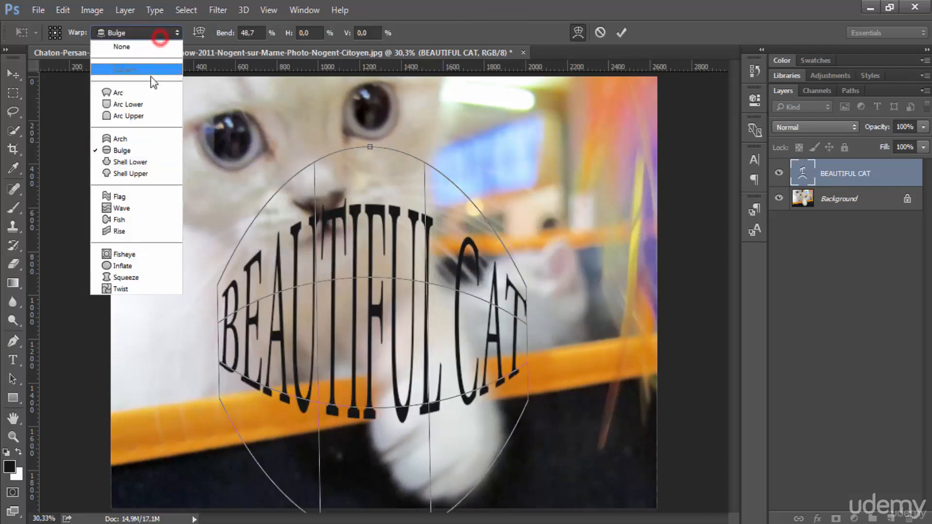
pyautogui.click(141, 235)
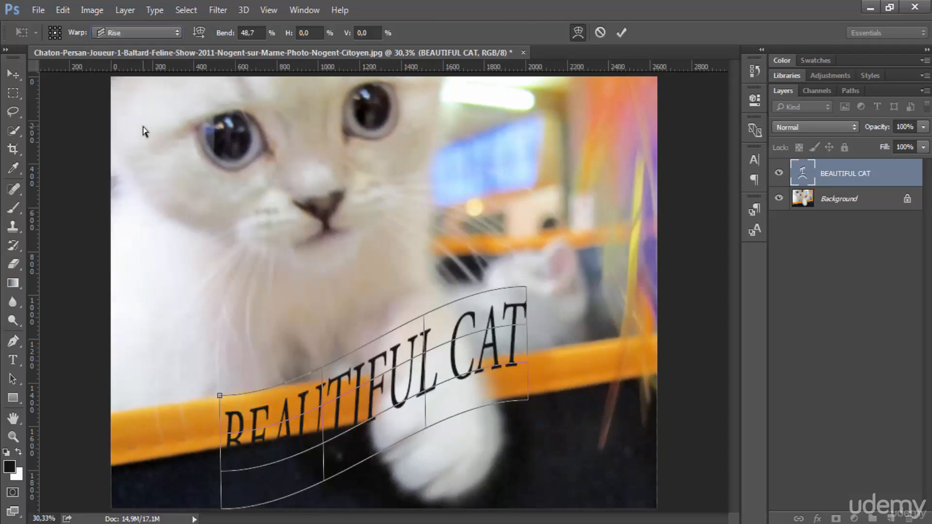
pyautogui.click(132, 32)
pyautogui.click(117, 93)
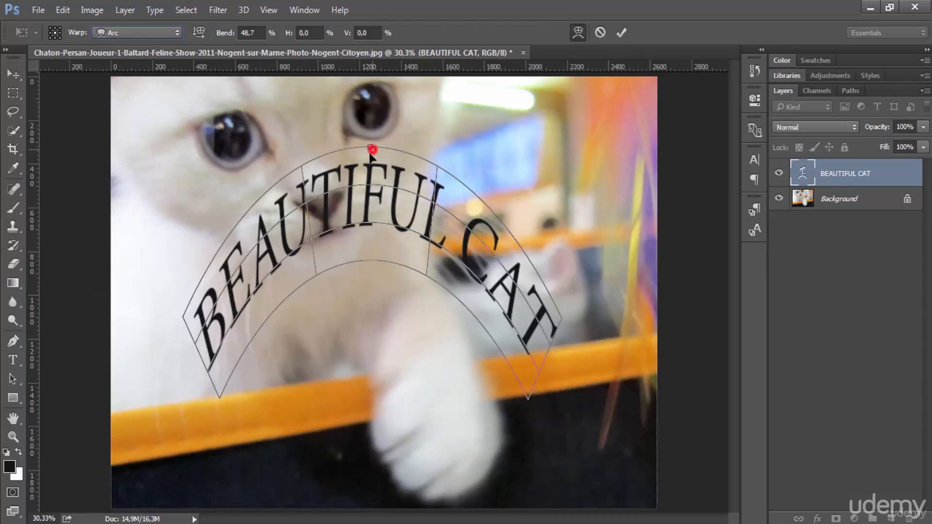
# Step: Set the arc warp's bend to 43%, horizontal distortion to 26.5% and vertical distortion to 8.8%
pyautogui.moveTo(370, 146); pyautogui.dragTo(370, 165)
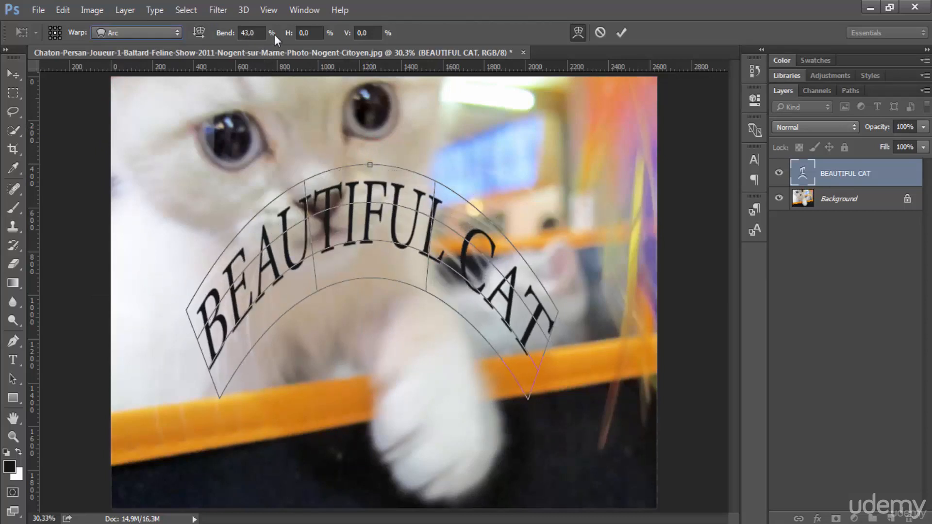
pyautogui.moveTo(227, 35)
pyautogui.mouseDown()
pyautogui.moveTo(243, 35)
pyautogui.moveTo(226, 35)
pyautogui.mouseUp()
pyautogui.moveTo(290, 34); pyautogui.dragTo(463, 44)
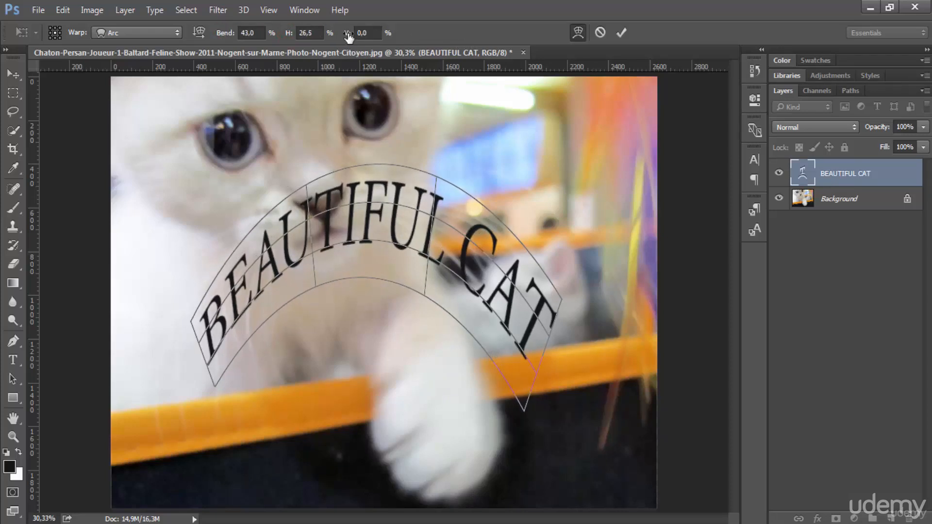
pyautogui.moveTo(348, 33); pyautogui.dragTo(409, 41)
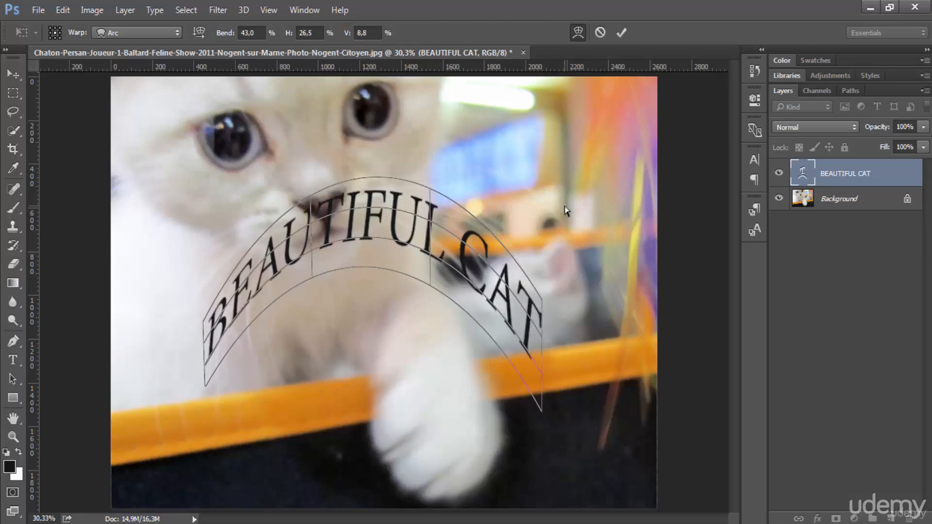
# Step: Commit the warp and move the arched text slightly right
pyautogui.click(621, 33)
pyautogui.moveTo(361, 224); pyautogui.dragTo(477, 228)
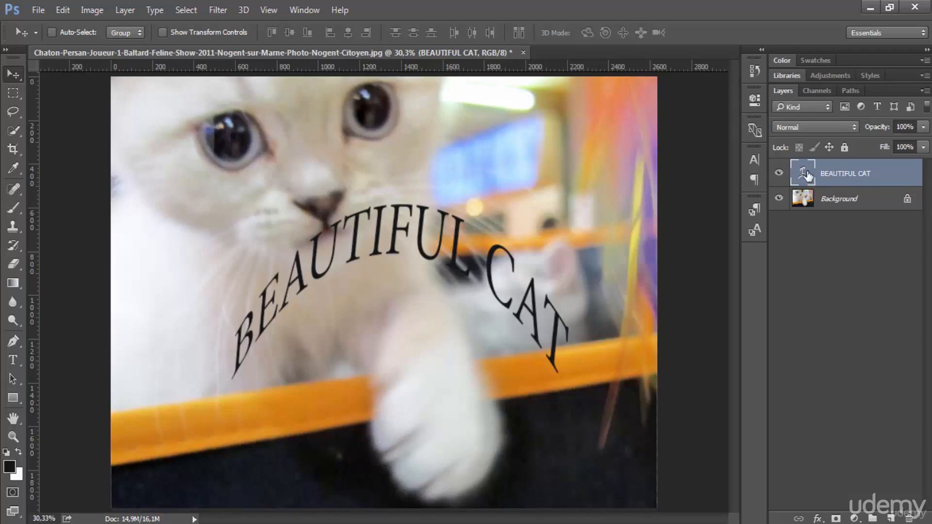
# Step: Open the History panel and revert to the Move state before the Free Transform
pyautogui.click(754, 69)
pyautogui.click(692, 104)
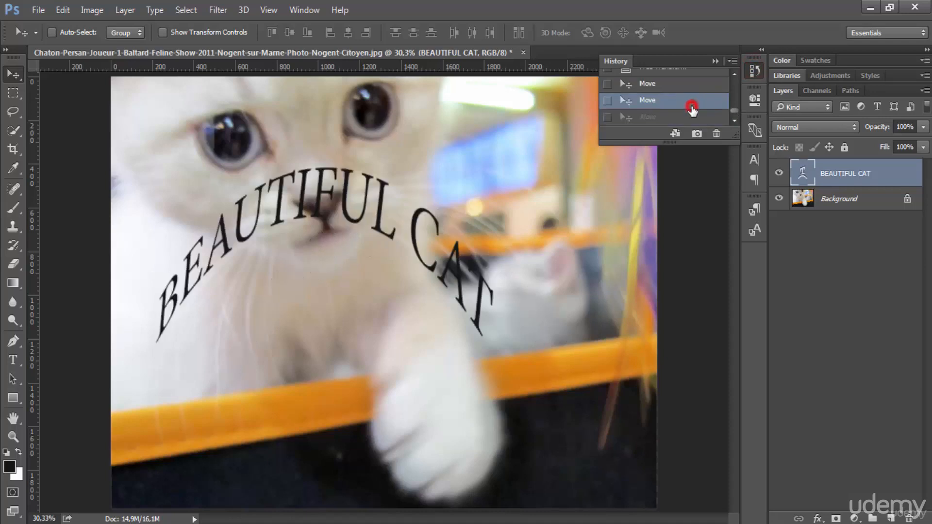
pyautogui.click(701, 84)
pyautogui.click(736, 77)
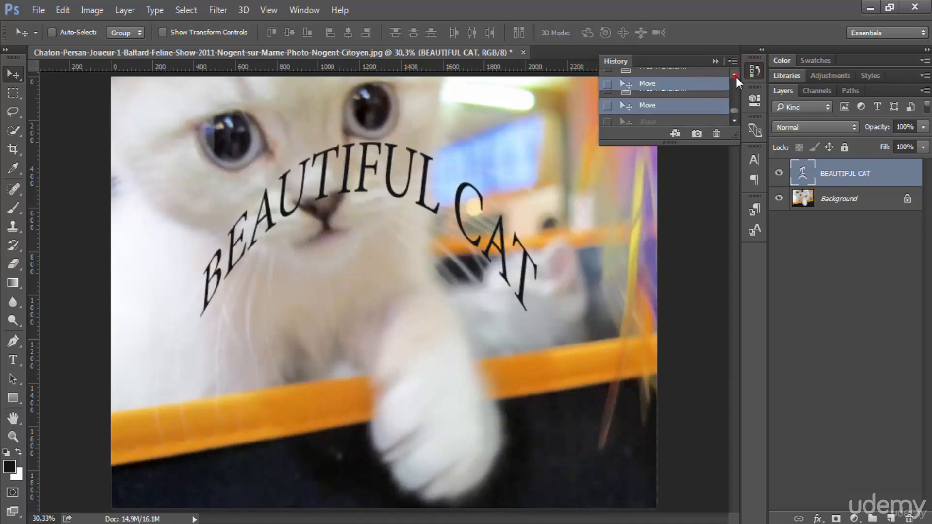
pyautogui.click(715, 88)
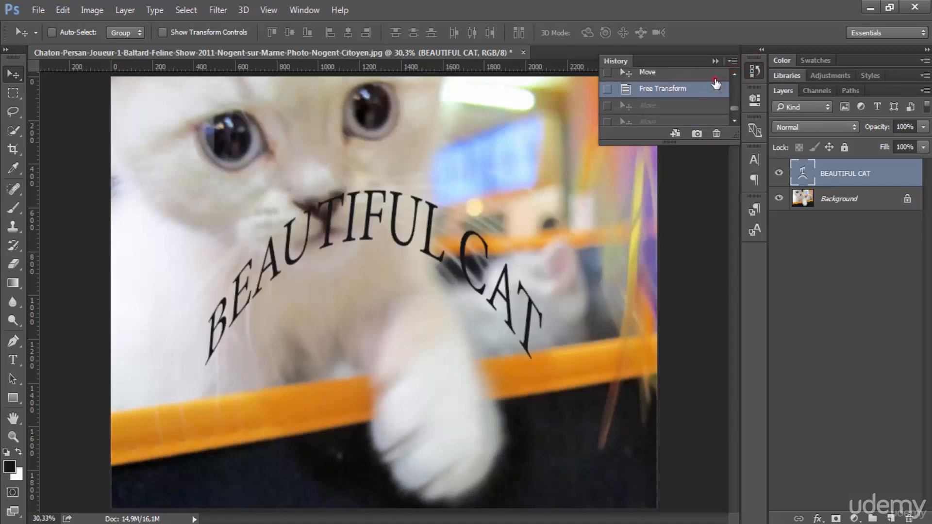
pyautogui.click(714, 76)
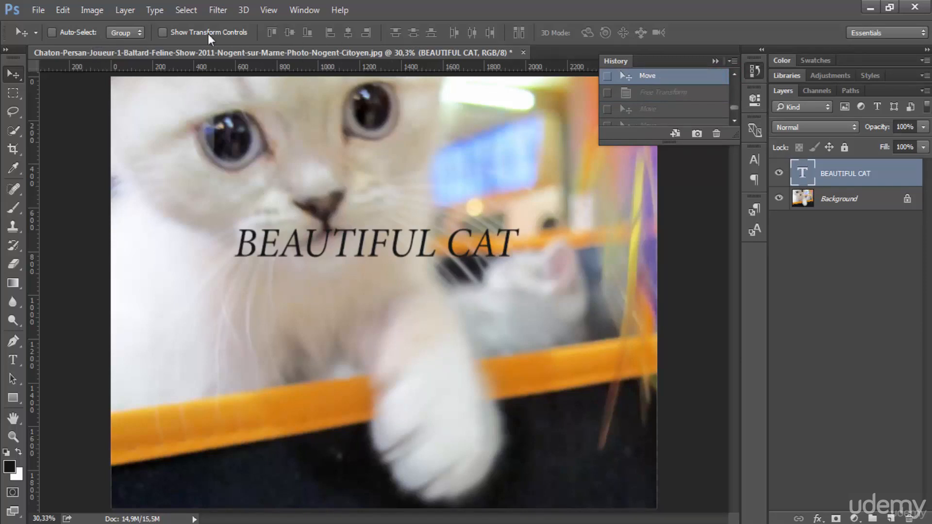
pyautogui.click(731, 108)
pyautogui.click(709, 118)
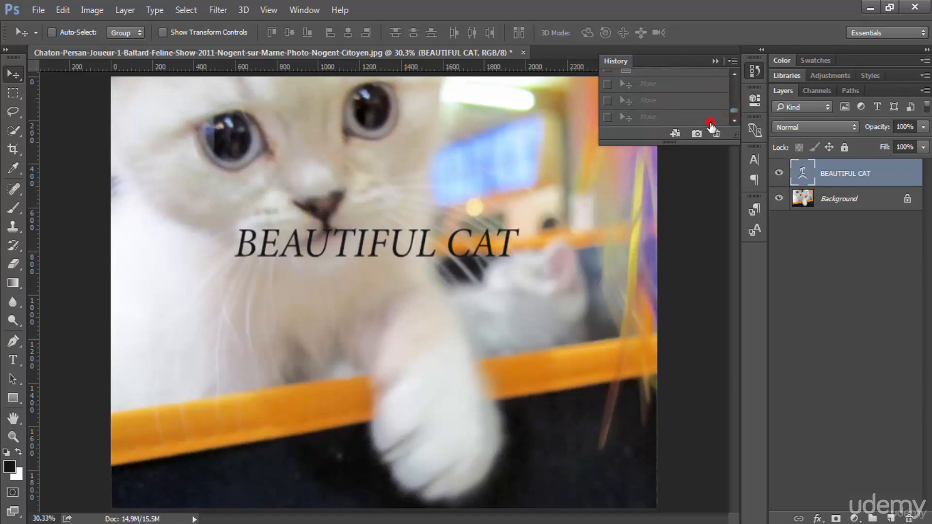
# Step: Close the History panel and move the arched text up over the kitten's face
pyautogui.click(715, 61)
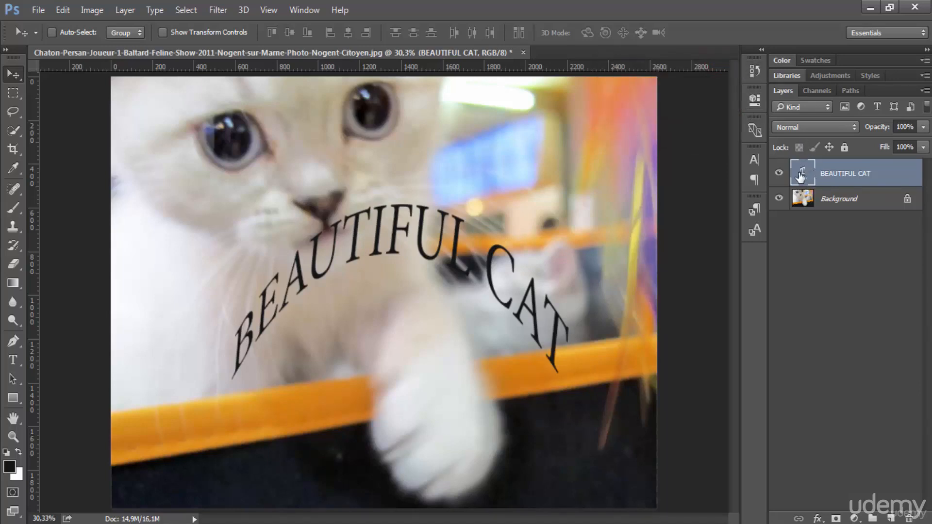
pyautogui.moveTo(434, 245); pyautogui.dragTo(487, 187)
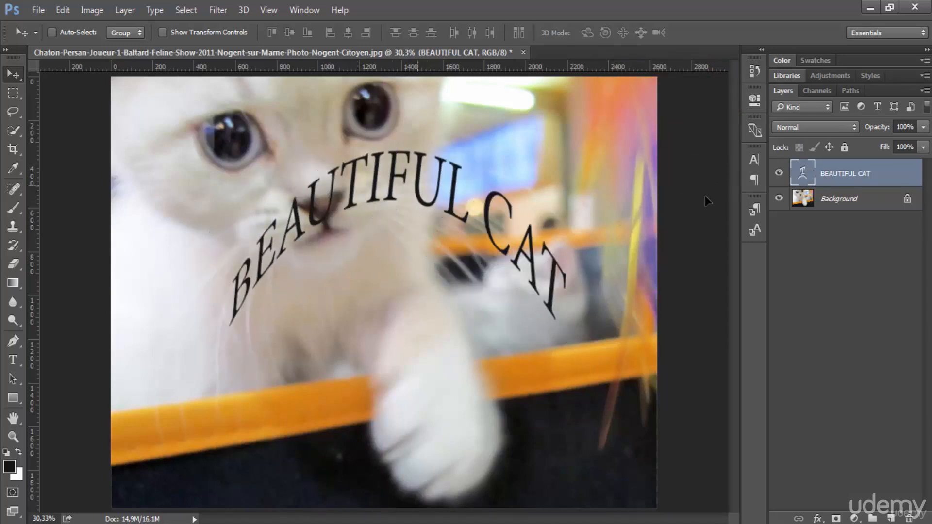
# Step: Edit the text layer, replacing the letters "FU" in BEAUTIFUL by retyping them, and return to the Move tool
pyautogui.doubleClick(802, 176)
pyautogui.click(391, 176)
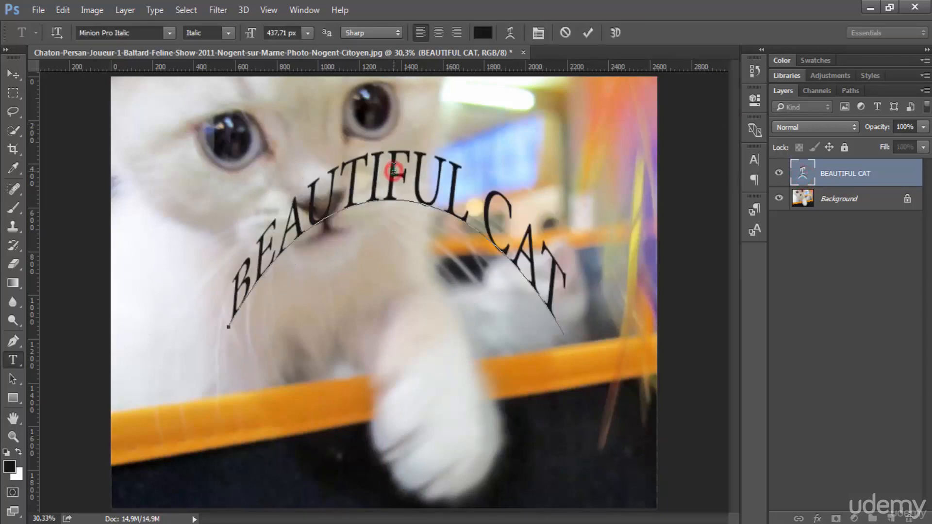
pyautogui.moveTo(388, 177); pyautogui.dragTo(441, 176)
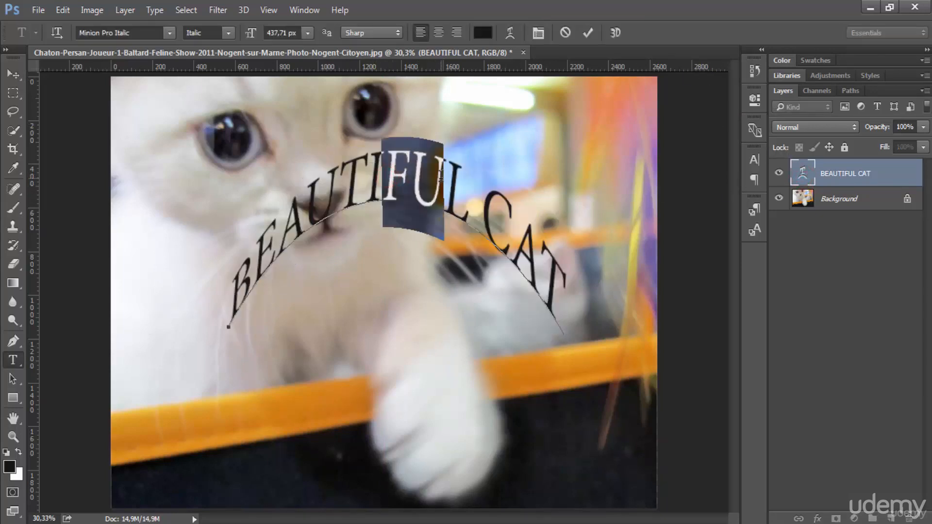
pyautogui.press('BackSpace')
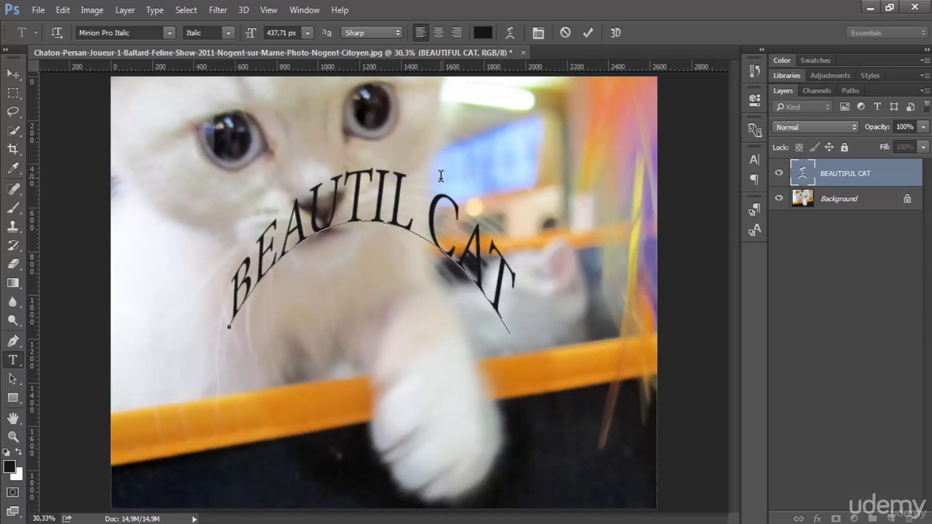
pyautogui.write('FU')
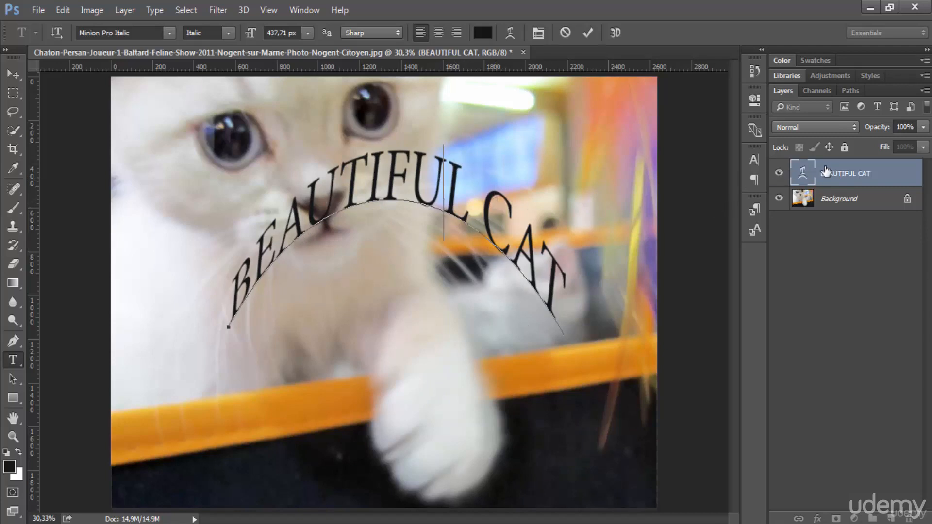
pyautogui.click(864, 173)
pyautogui.press('v')
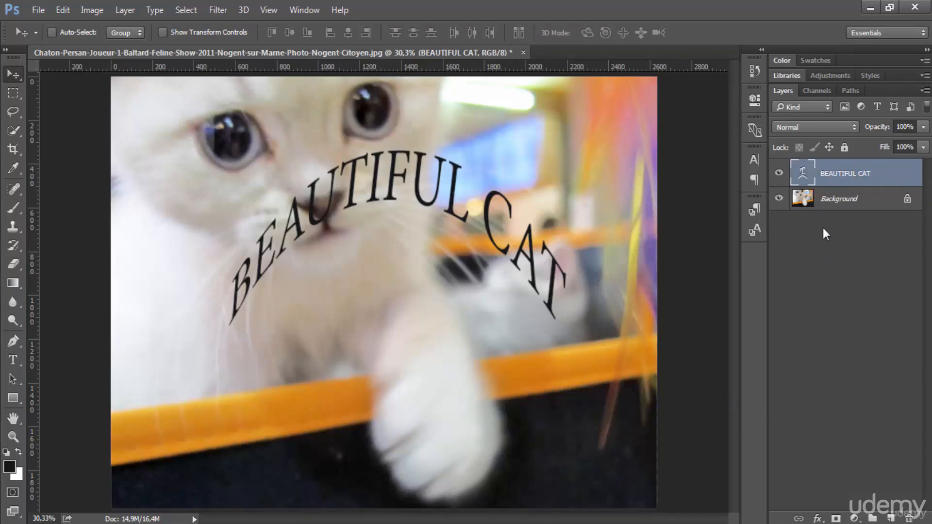
# Step: Add a Bevel & Emboss layer style to the text layer
pyautogui.click(808, 267)
pyautogui.click(829, 176)
pyautogui.click(816, 520)
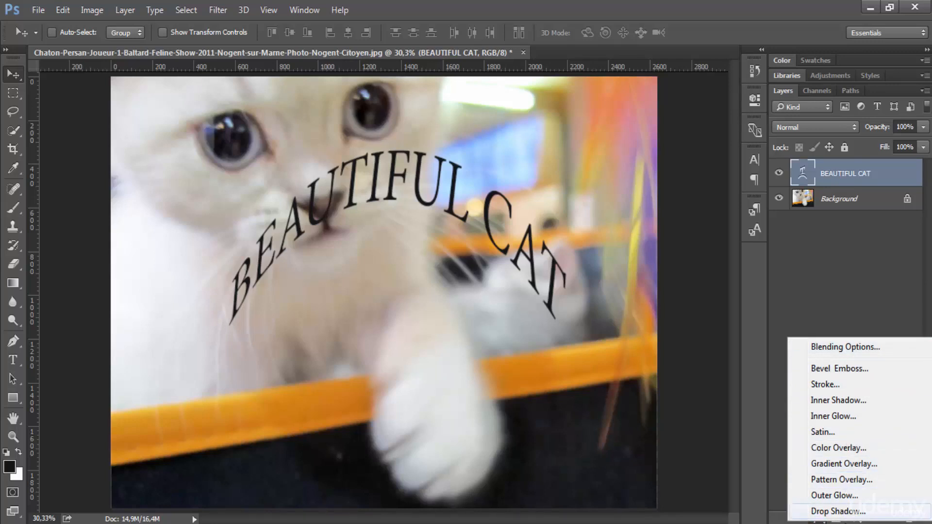
pyautogui.click(842, 370)
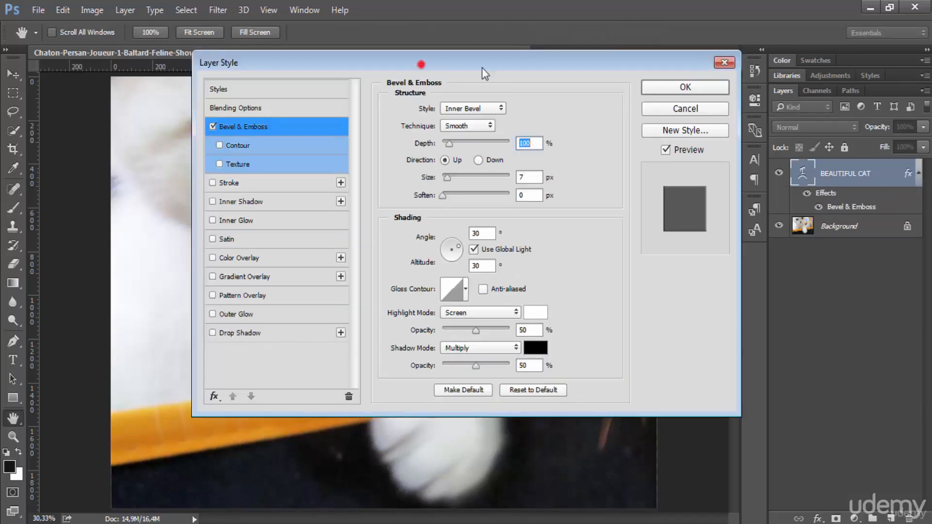
pyautogui.moveTo(421, 65); pyautogui.dragTo(648, 94)
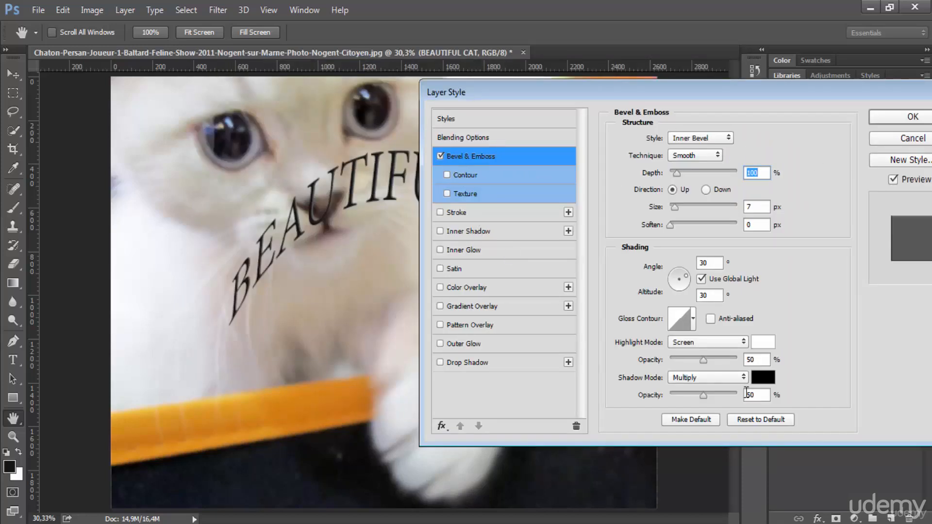
# Step: Try the Stroke, Inner Shadow, Inner Glow, Satin and Color Overlay effects, turning each off again
pyautogui.click(481, 397)
pyautogui.click(471, 211)
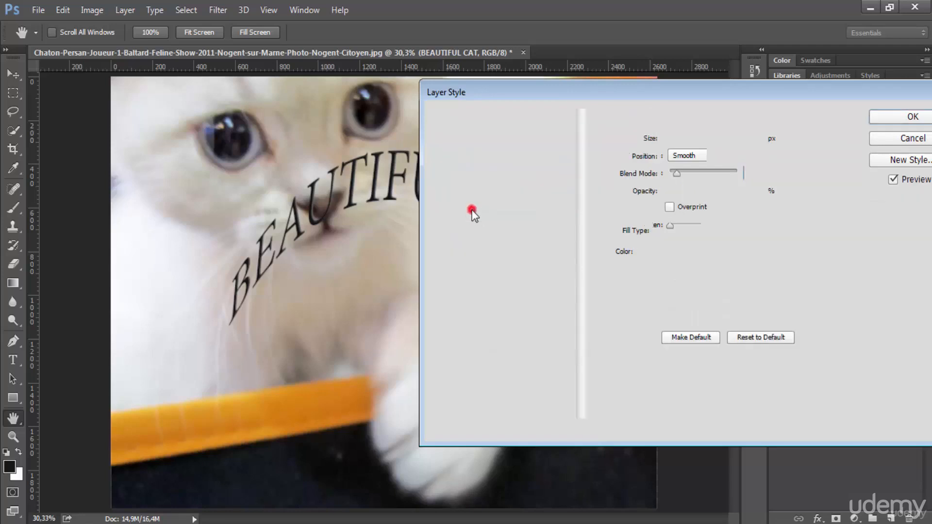
pyautogui.click(482, 231)
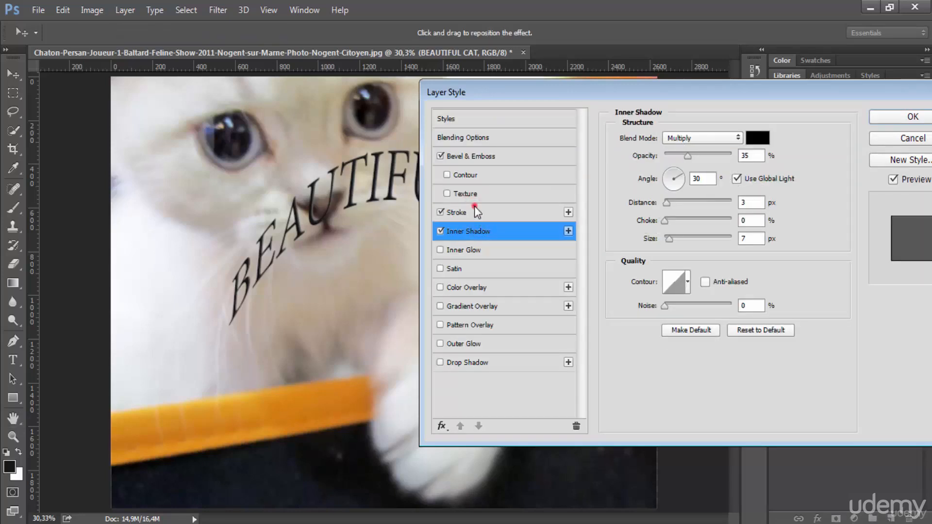
pyautogui.click(474, 208)
pyautogui.click(476, 231)
pyautogui.click(472, 212)
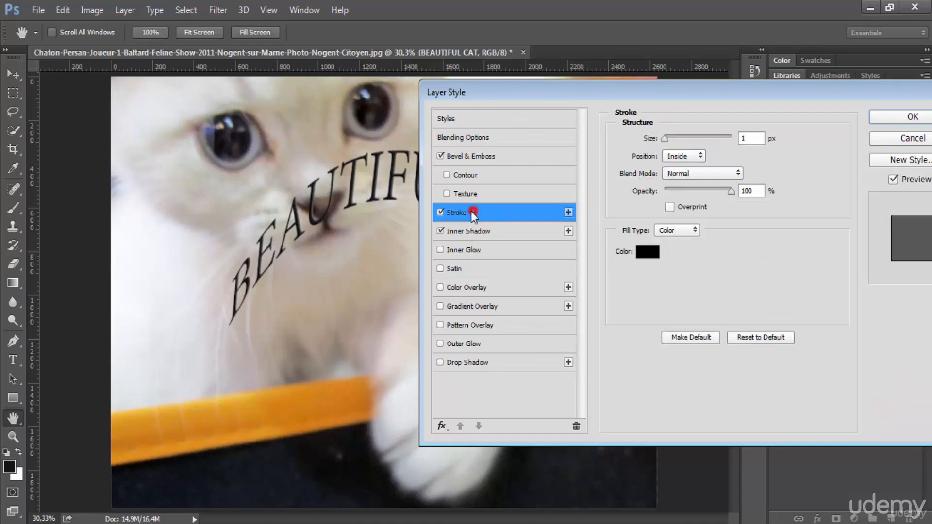
pyautogui.click(440, 212)
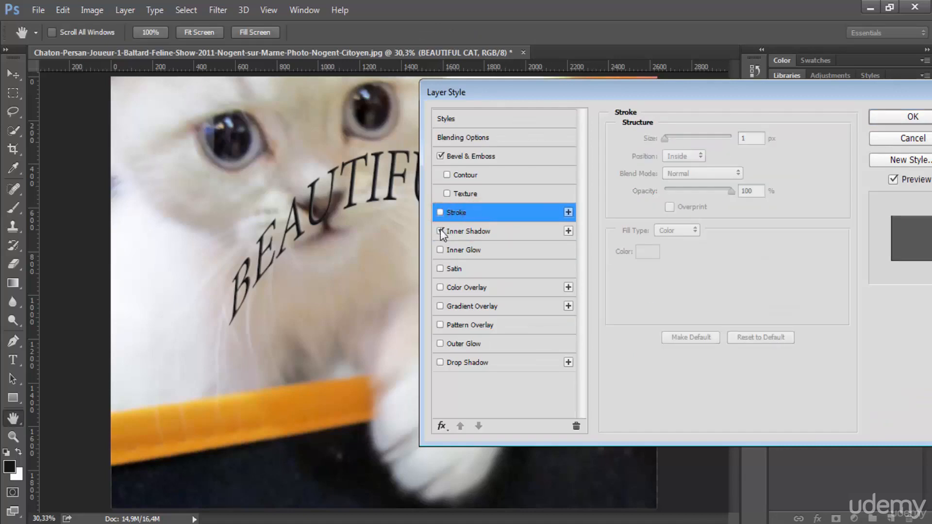
pyautogui.click(441, 231)
pyautogui.click(439, 253)
pyautogui.click(440, 269)
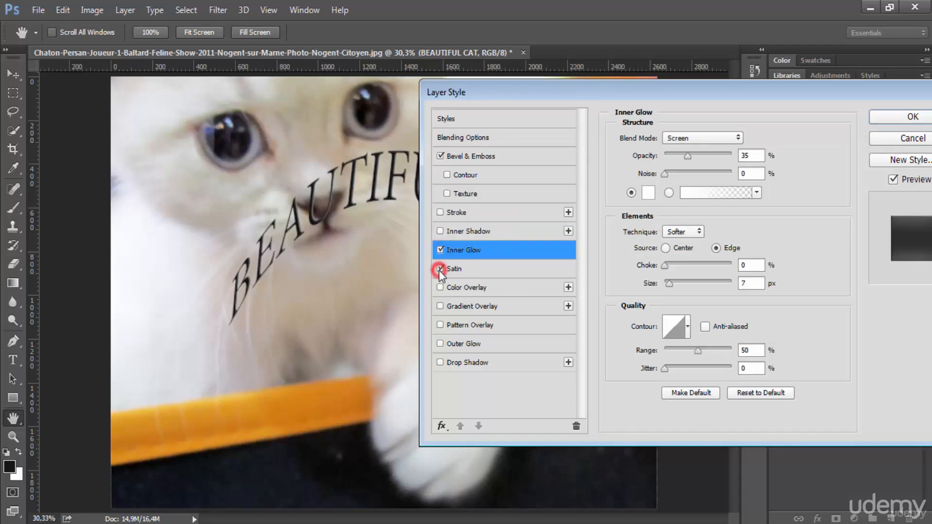
pyautogui.click(441, 287)
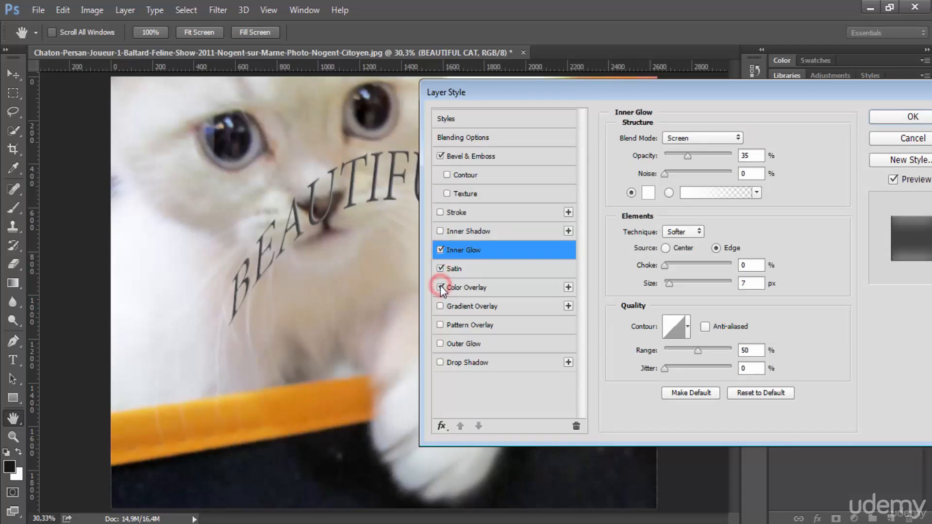
pyautogui.click(441, 286)
pyautogui.click(441, 270)
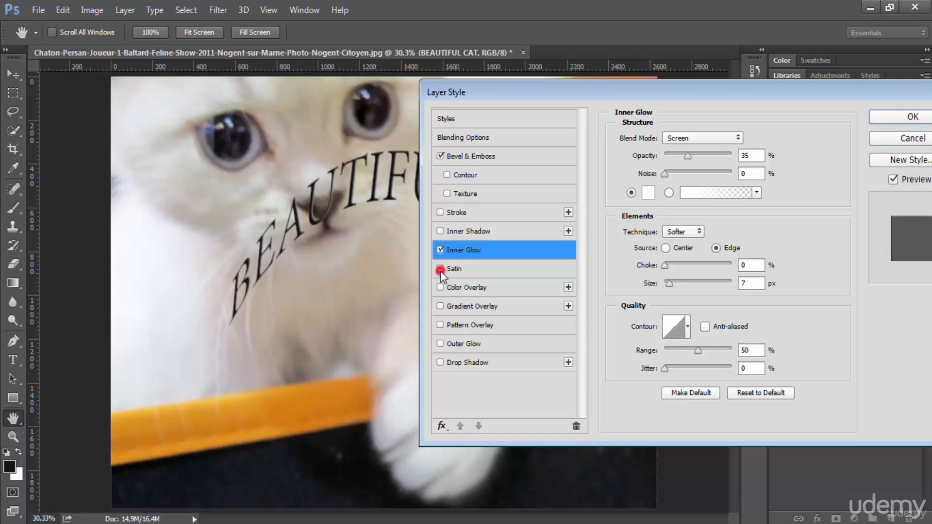
pyautogui.click(441, 250)
pyautogui.click(440, 250)
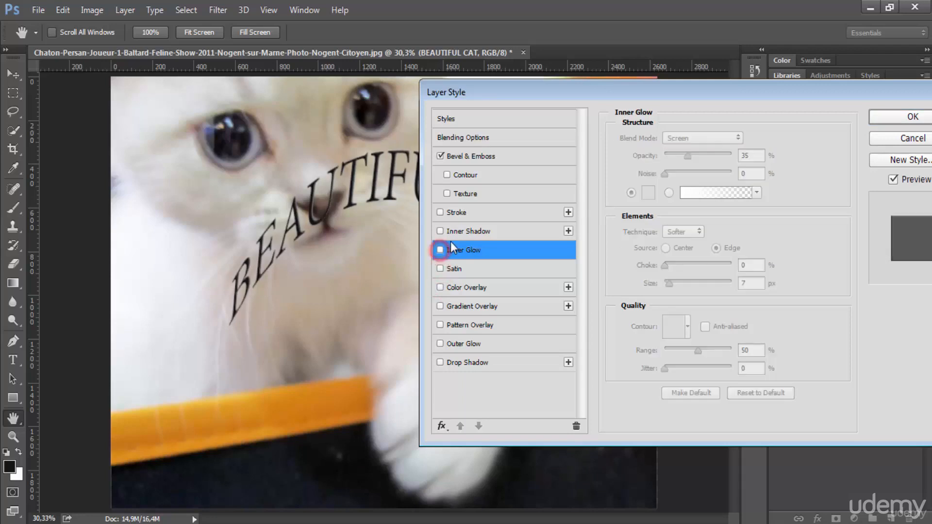
# Step: Enable Contour and set the bevel depth to 429%, size 193 px, soften 10 px, angle -175° and altitude 0°
pyautogui.click(490, 155)
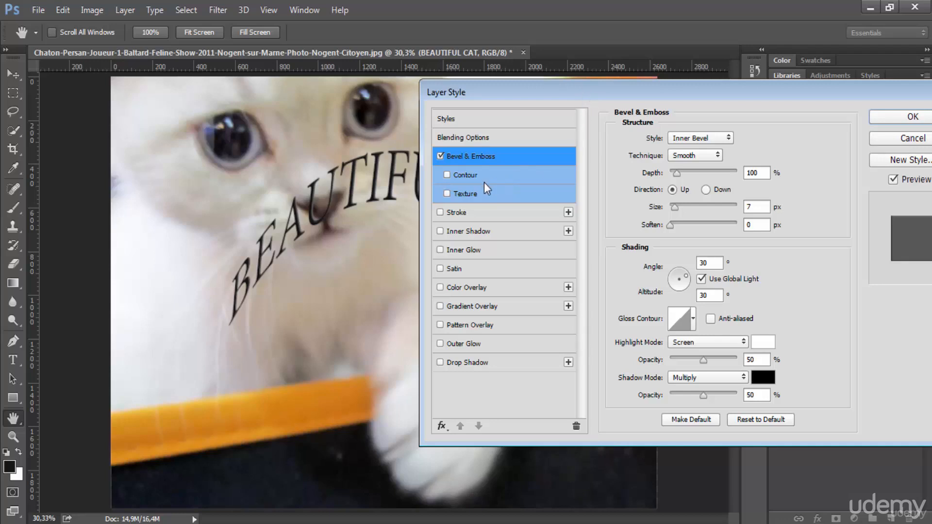
pyautogui.click(447, 175)
pyautogui.moveTo(676, 173); pyautogui.dragTo(698, 172)
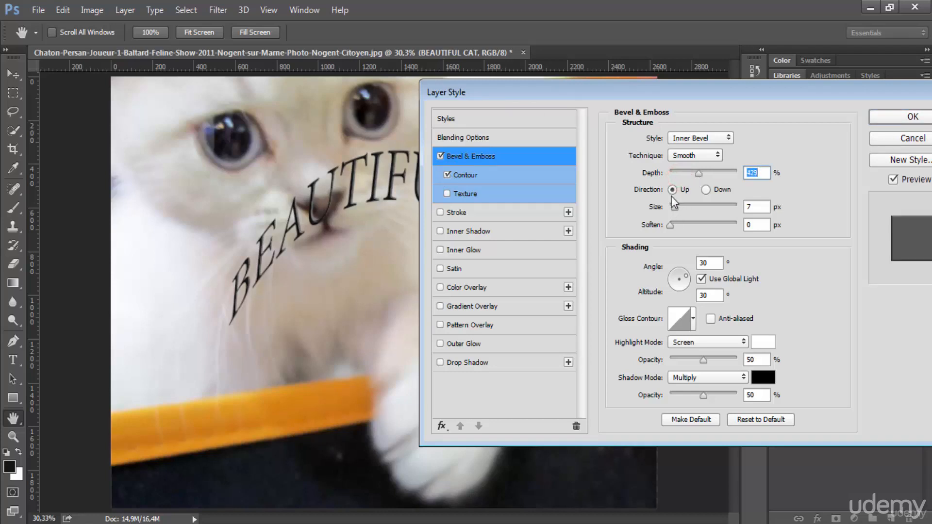
pyautogui.moveTo(672, 203); pyautogui.dragTo(723, 198)
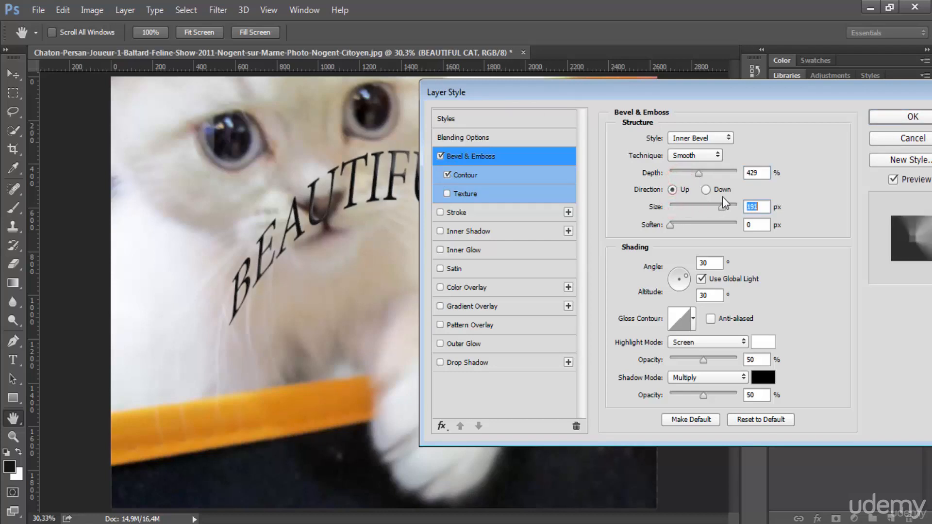
pyautogui.moveTo(671, 225); pyautogui.dragTo(710, 225)
pyautogui.click(709, 155)
pyautogui.click(708, 154)
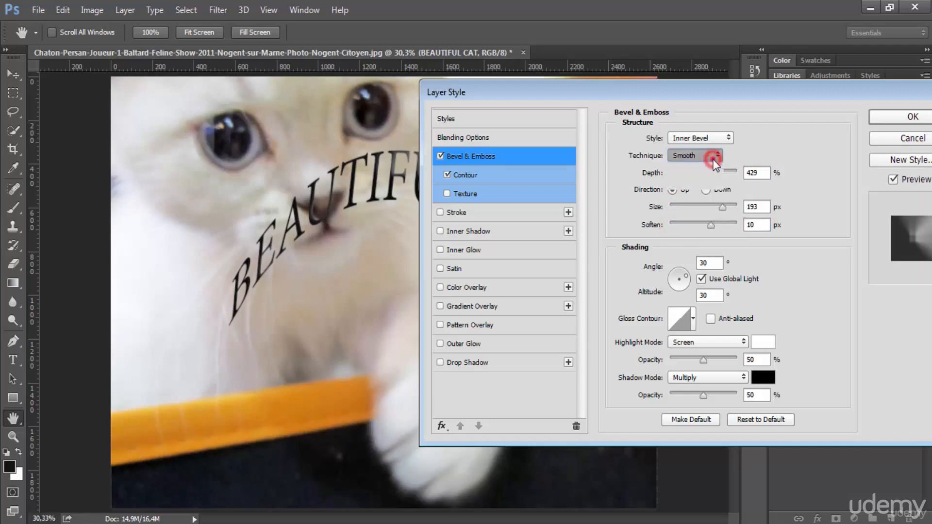
pyautogui.moveTo(685, 273); pyautogui.dragTo(664, 283)
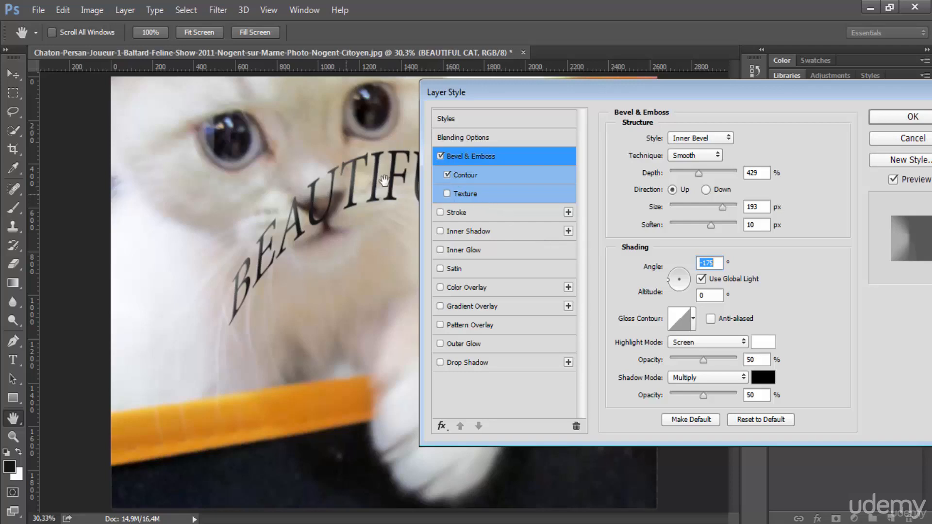
# Step: Add a 141 px Stroke effect to the text and lower its opacity
pyautogui.click(458, 193)
pyautogui.click(447, 194)
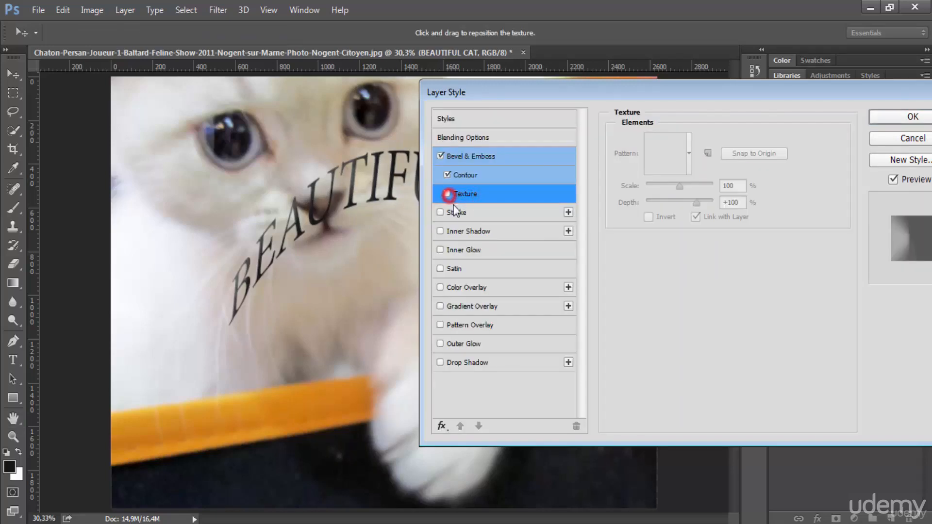
pyautogui.click(457, 212)
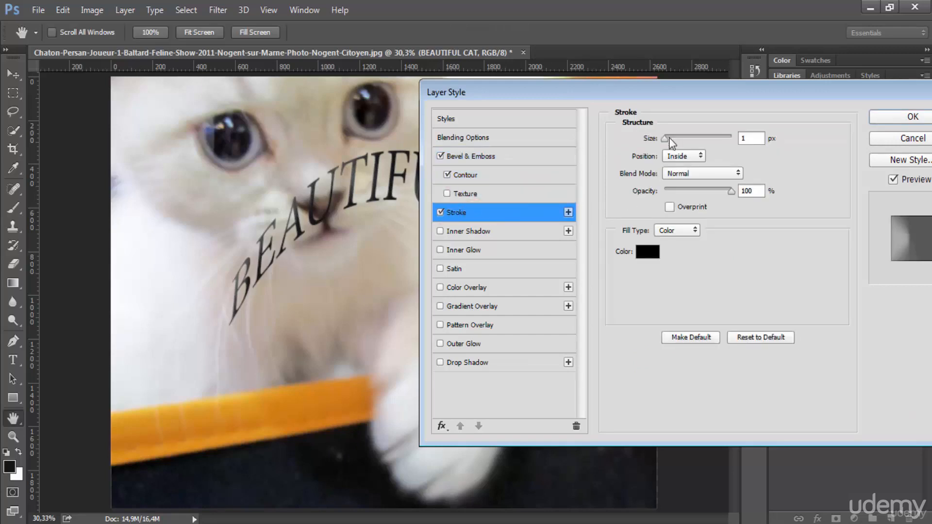
pyautogui.moveTo(665, 138); pyautogui.dragTo(704, 140)
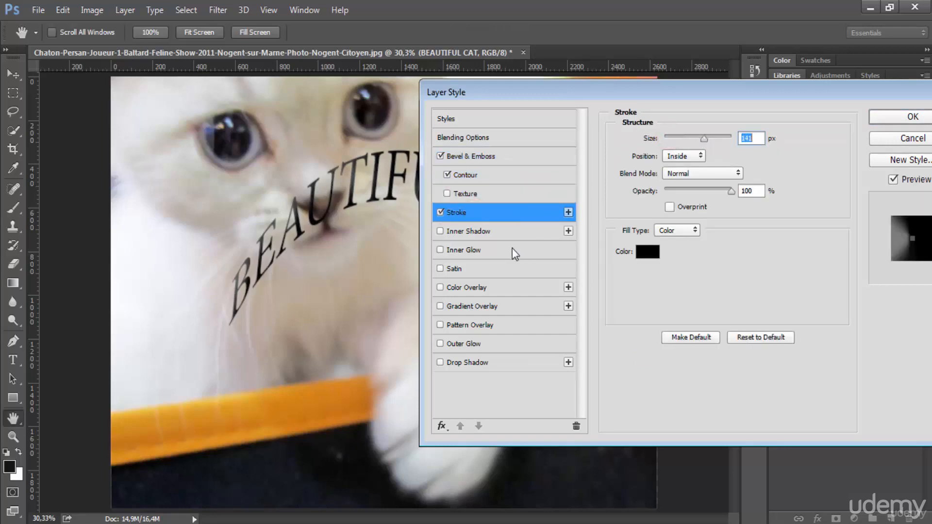
pyautogui.moveTo(688, 183)
pyautogui.mouseDown()
pyautogui.moveTo(680, 189)
pyautogui.moveTo(694, 191)
pyautogui.mouseUp()
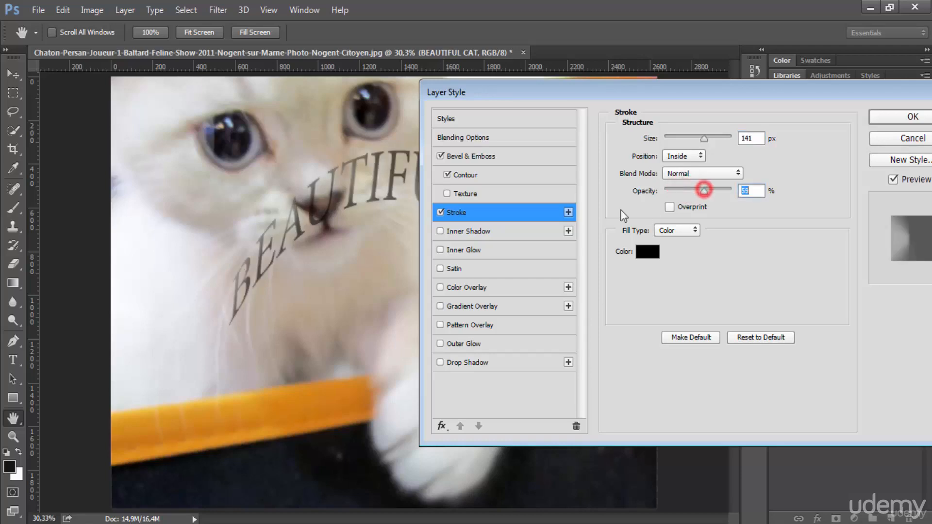
# Step: Enable Inner Shadow and Inner Glow, colour the glow red and increase its opacity and choke
pyautogui.click(508, 234)
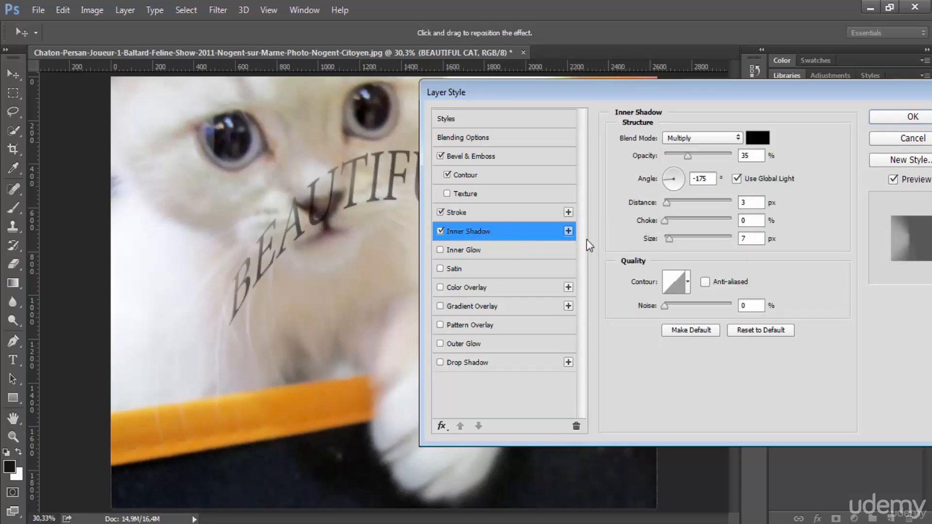
pyautogui.click(487, 252)
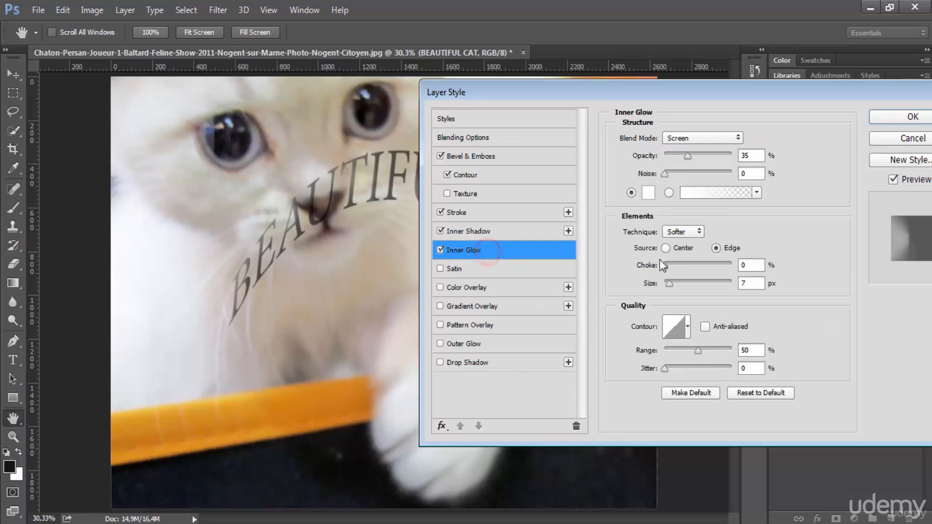
pyautogui.click(666, 173)
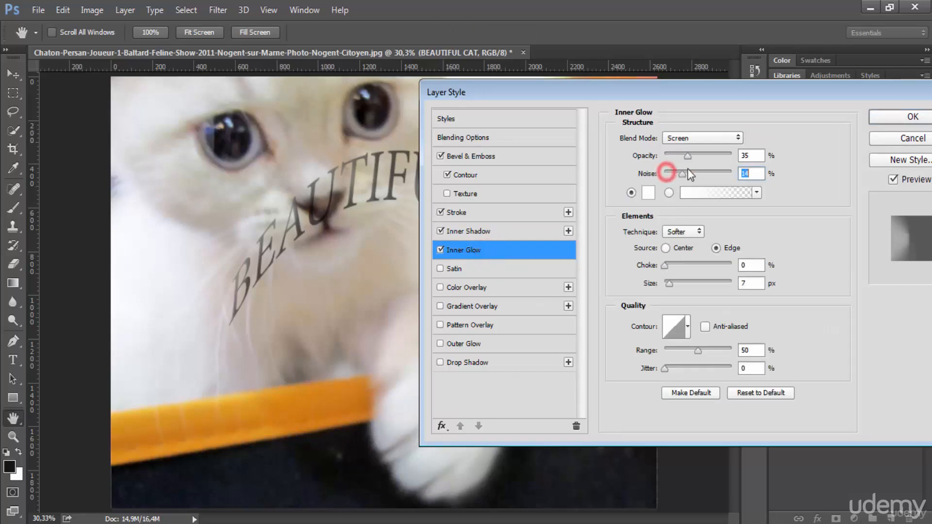
pyautogui.moveTo(687, 155); pyautogui.dragTo(703, 159)
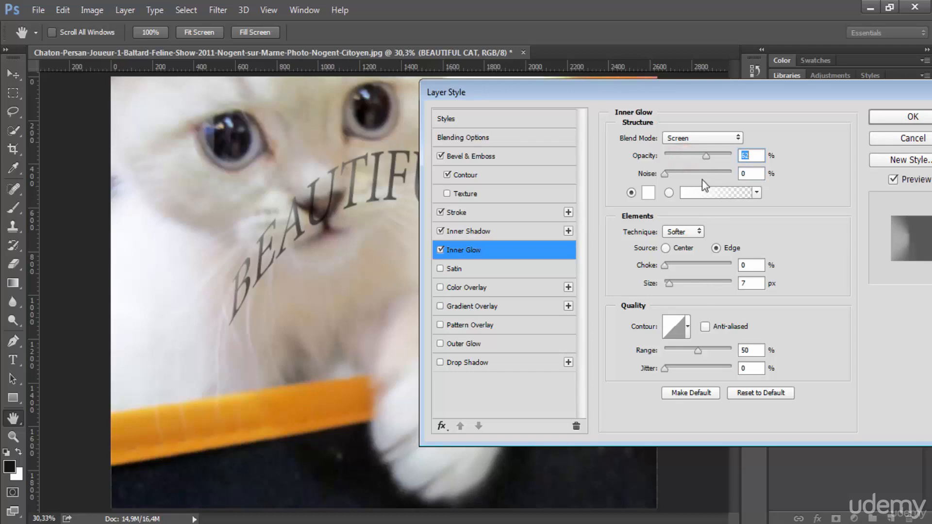
pyautogui.click(649, 193)
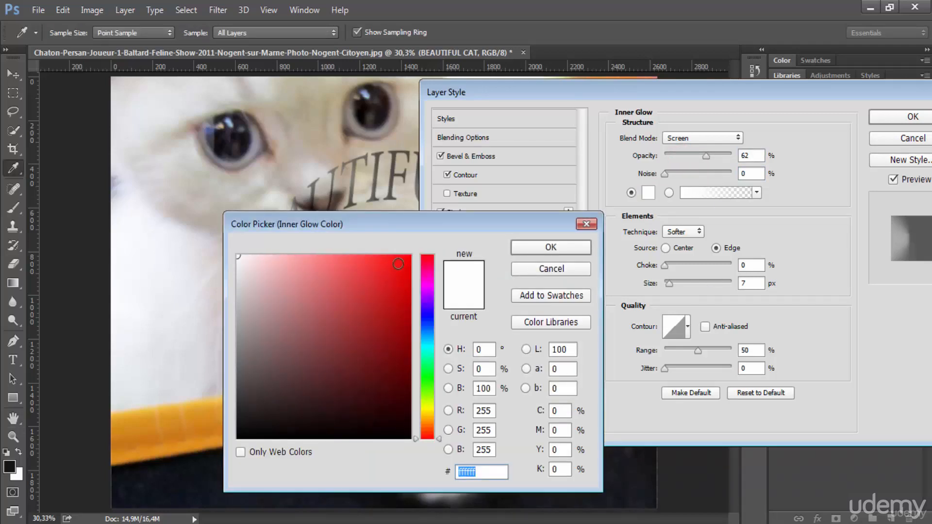
pyautogui.click(395, 266)
pyautogui.click(562, 243)
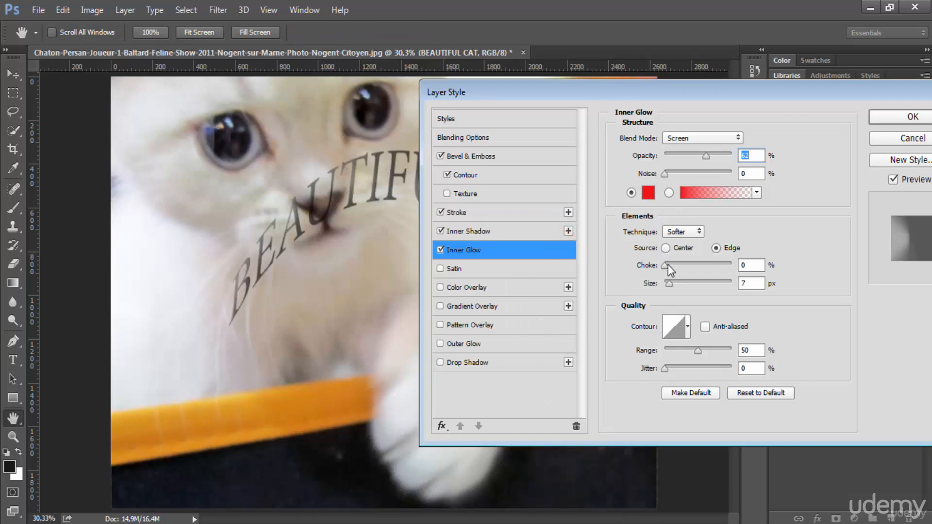
pyautogui.moveTo(668, 265); pyautogui.dragTo(681, 265)
pyautogui.moveTo(707, 157); pyautogui.dragTo(733, 156)
# Step: Enable Outer Glow, colour it red, and set its opacity to 100% and spread to 44%
pyautogui.click(479, 226)
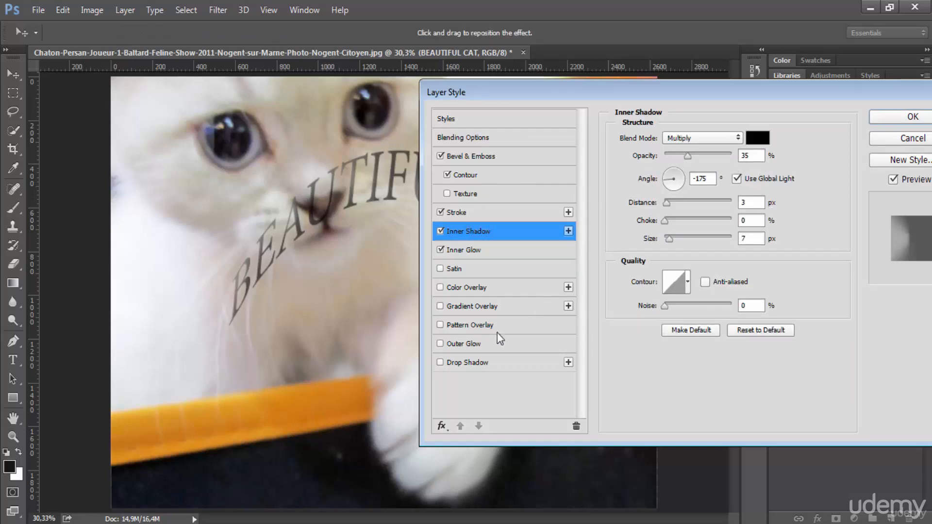
pyautogui.click(481, 342)
pyautogui.click(648, 193)
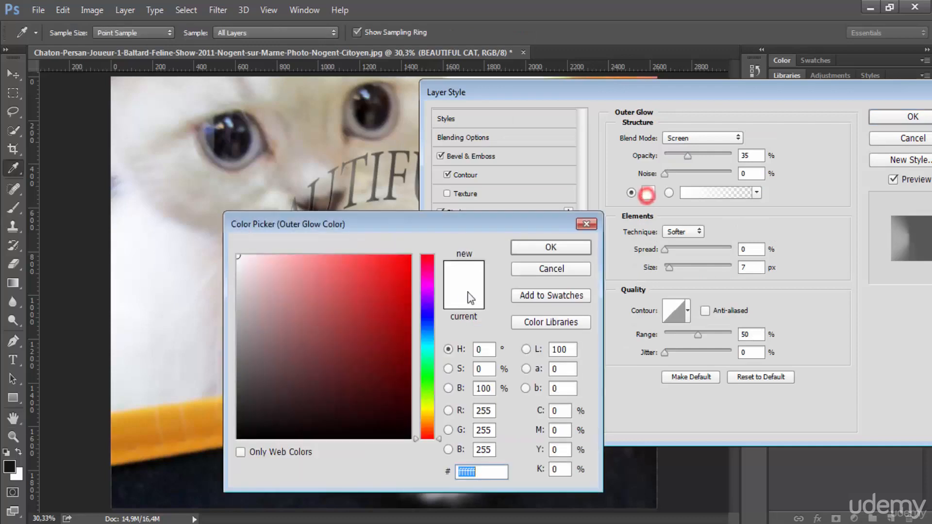
pyautogui.click(400, 261)
pyautogui.click(550, 247)
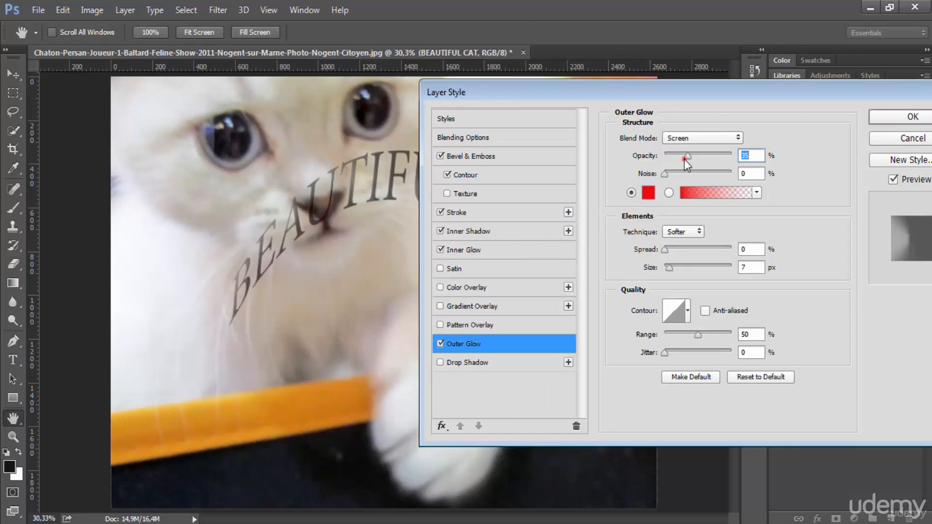
pyautogui.moveTo(684, 159); pyautogui.dragTo(734, 169)
pyautogui.moveTo(667, 249); pyautogui.dragTo(677, 268)
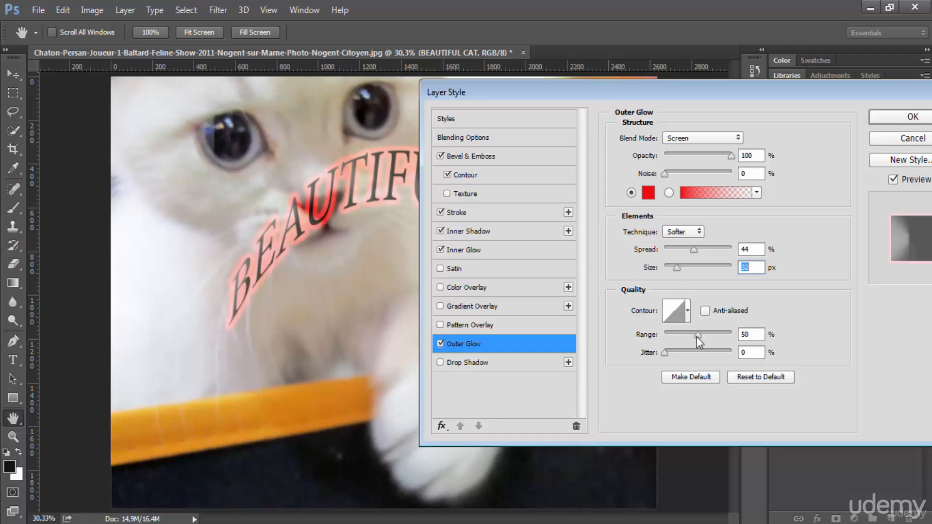
pyautogui.moveTo(698, 336); pyautogui.dragTo(708, 336)
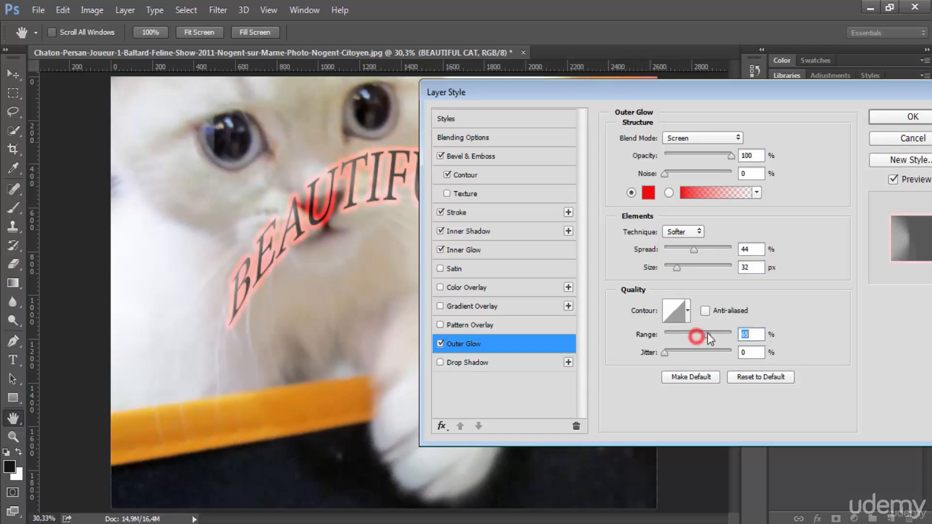
# Step: Raise the Inner Glow's choke and change its colour to blue-violet 4a17f0
pyautogui.click(467, 250)
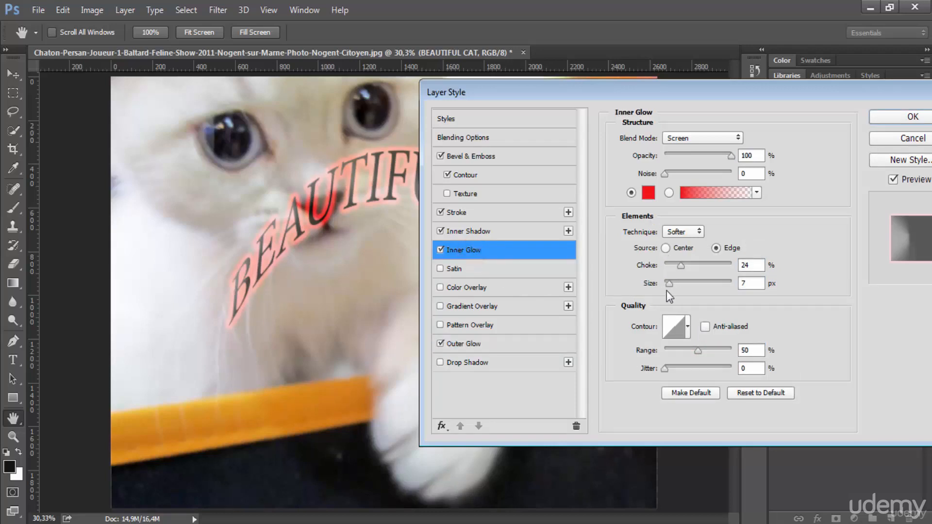
pyautogui.moveTo(680, 264); pyautogui.dragTo(709, 262)
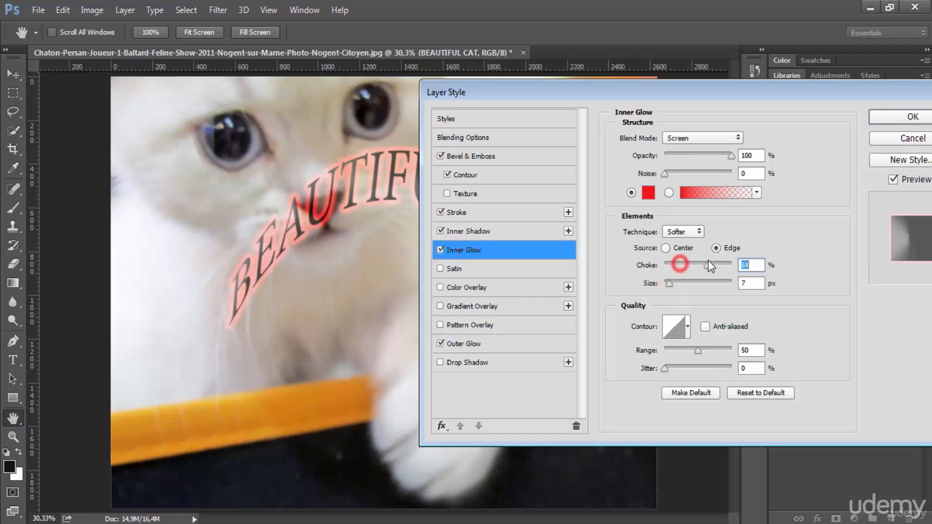
pyautogui.click(650, 193)
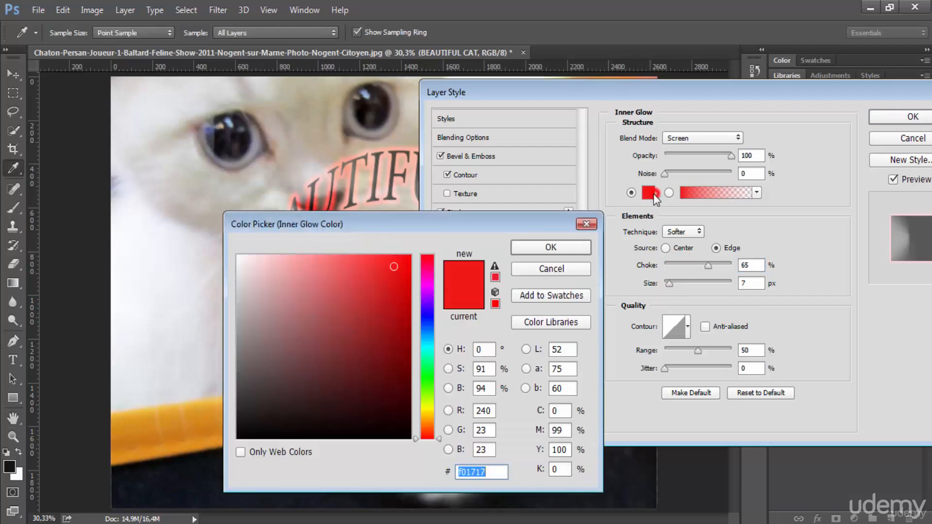
pyautogui.click(420, 309)
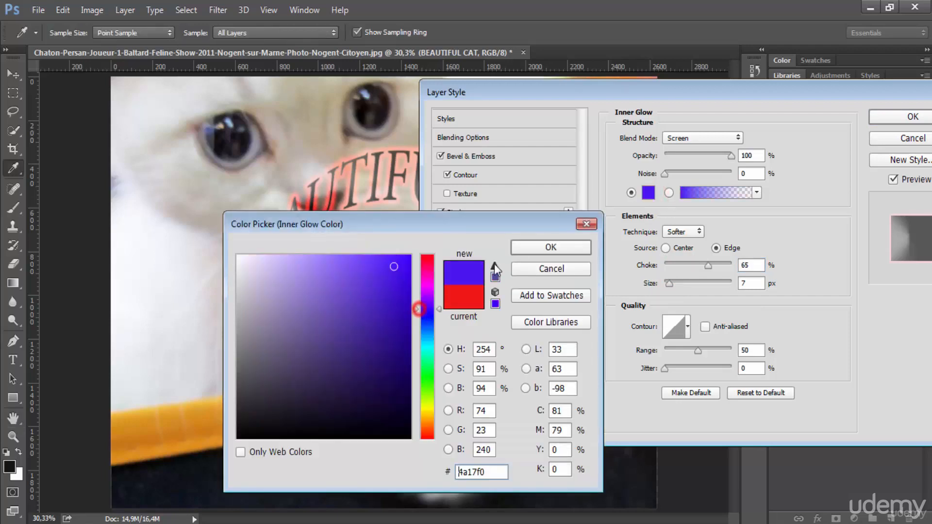
pyautogui.click(544, 247)
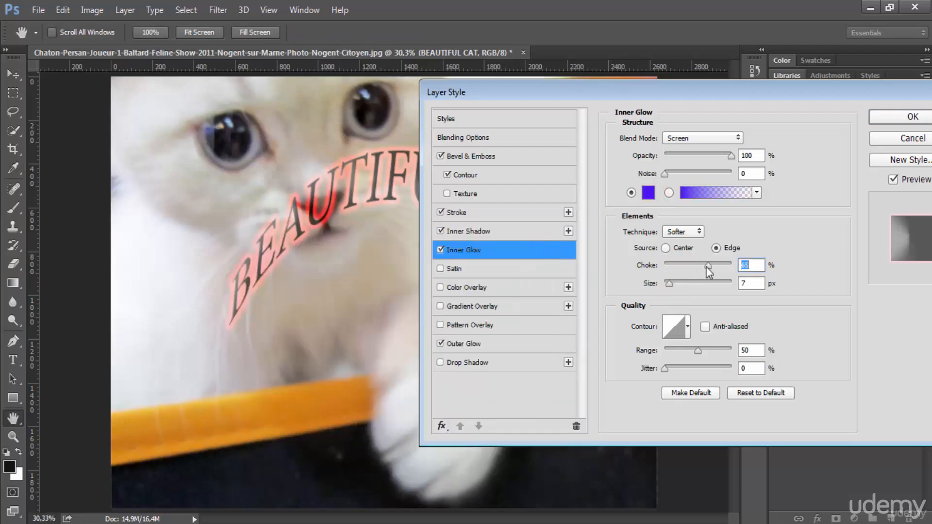
# Step: Set the Inner Glow's choke to 100%, size to 202 px and noise to about 49%
pyautogui.moveTo(709, 265); pyautogui.dragTo(732, 265)
pyautogui.moveTo(669, 283); pyautogui.dragTo(719, 283)
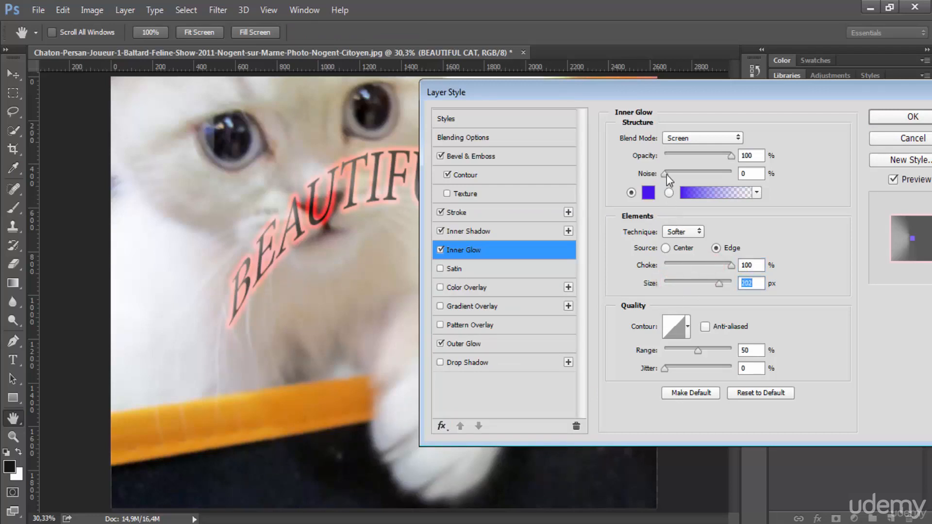
pyautogui.moveTo(666, 174); pyautogui.dragTo(698, 173)
# Step: Turn off the Outer Glow, Inner Shadow and Stroke effects and apply the layer style
pyautogui.click(441, 344)
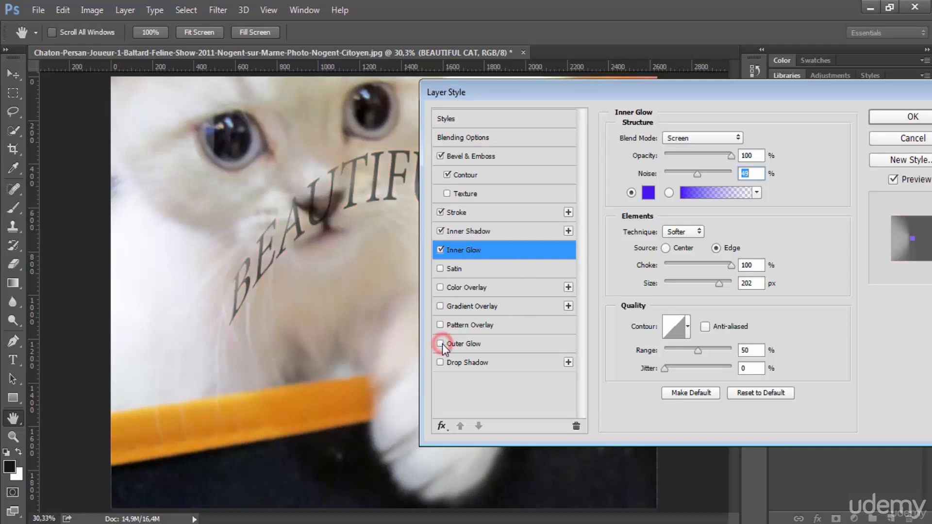
pyautogui.click(441, 231)
pyautogui.click(441, 212)
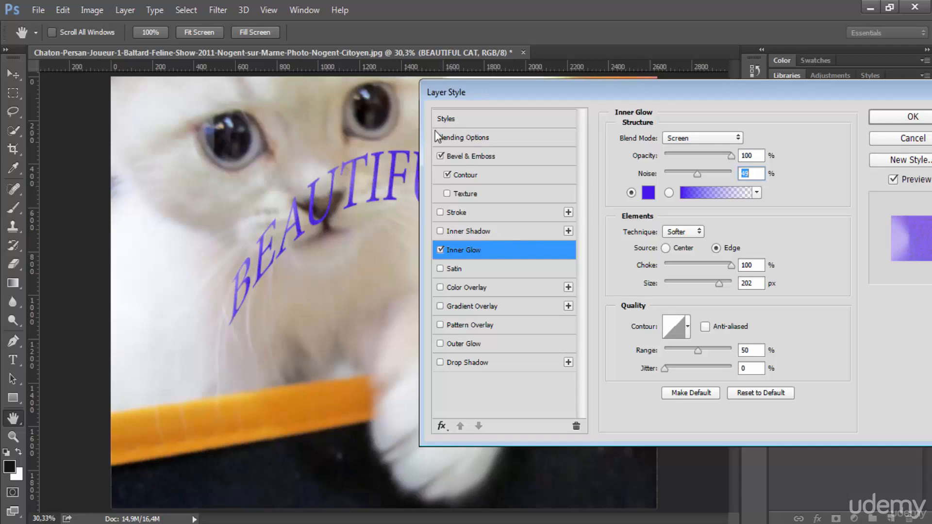
pyautogui.moveTo(752, 95); pyautogui.dragTo(555, 121)
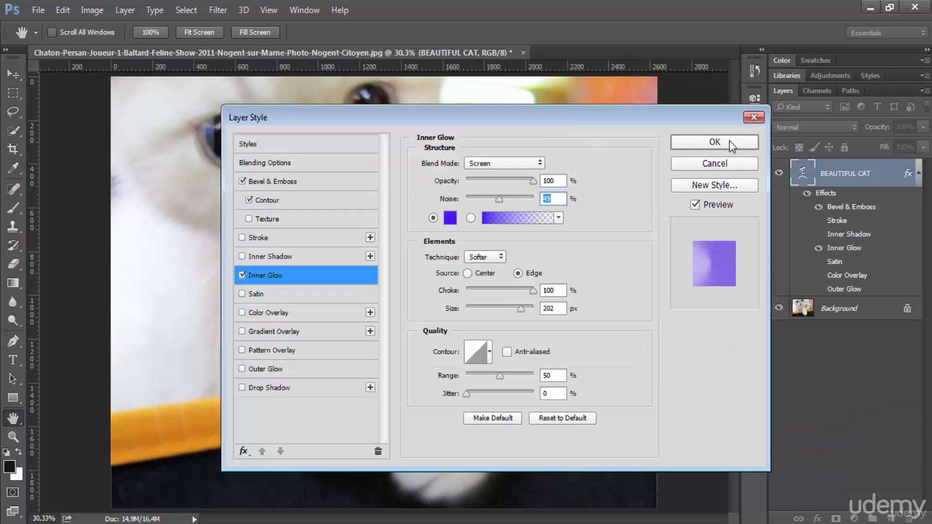
pyautogui.click(729, 141)
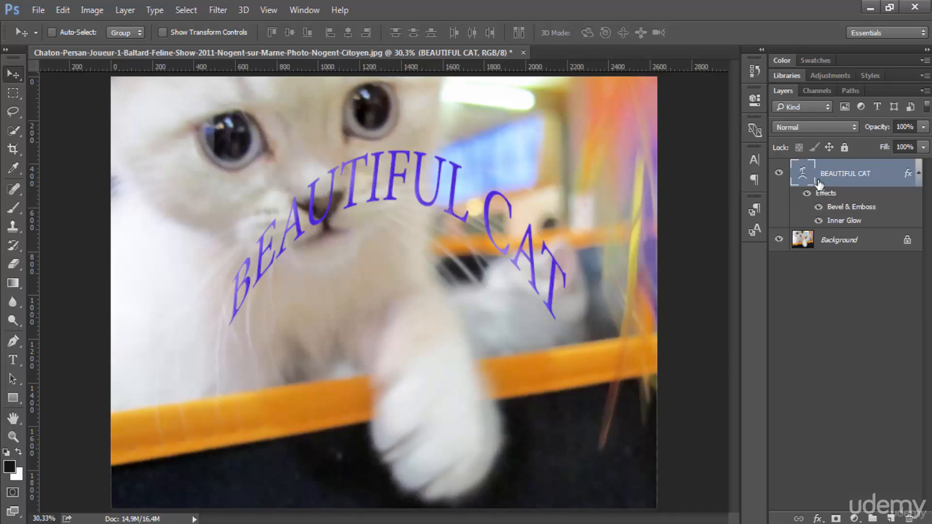
# Step: Toggle the visibility of the title's Bevel & Emboss, Inner Glow and whole effects group to compare the looks
pyautogui.click(818, 207)
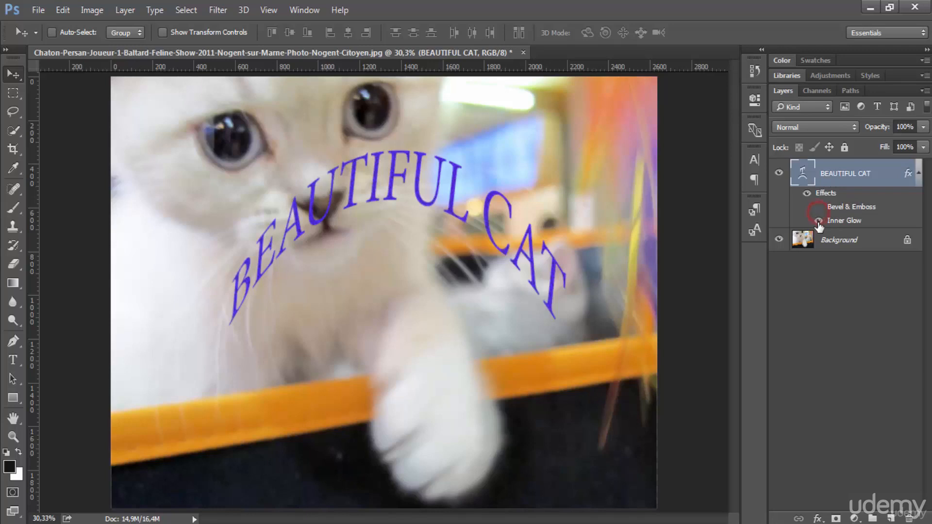
pyautogui.click(819, 221)
pyautogui.click(819, 207)
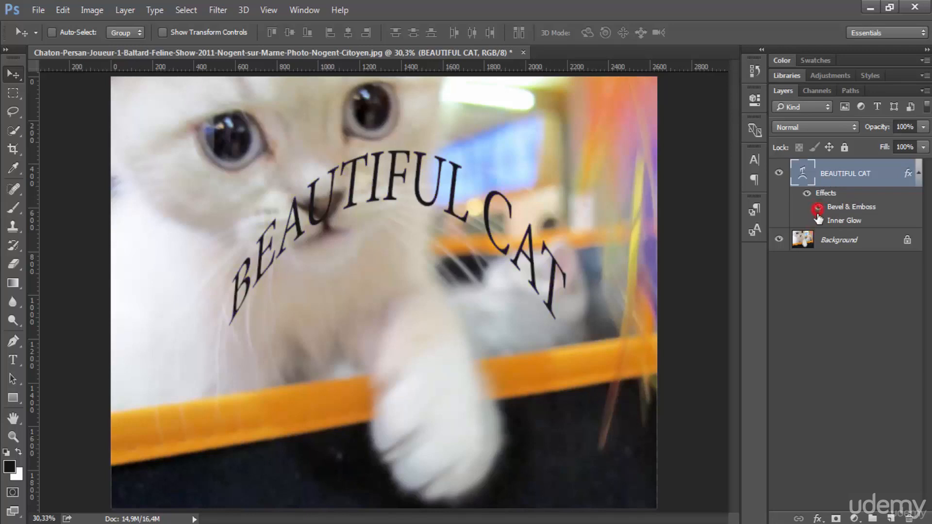
pyautogui.click(819, 221)
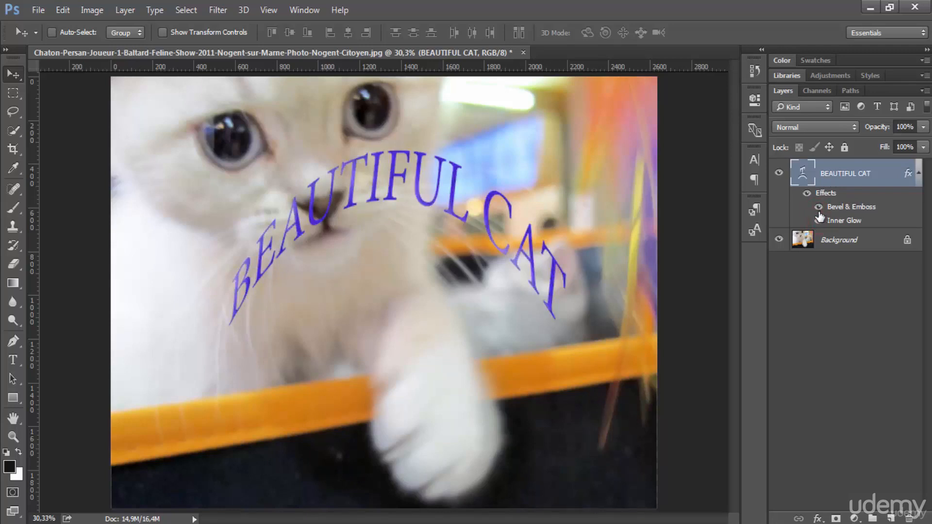
pyautogui.click(807, 195)
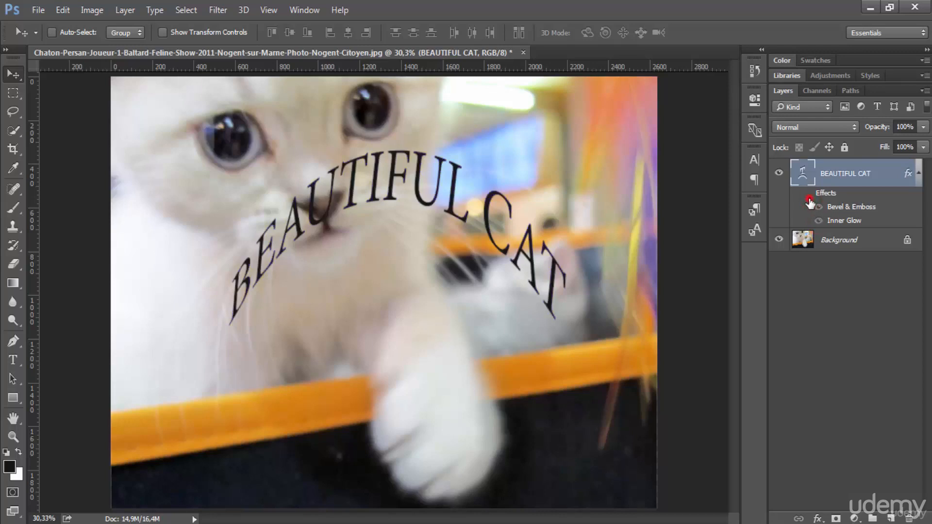
pyautogui.click(809, 197)
pyautogui.click(818, 207)
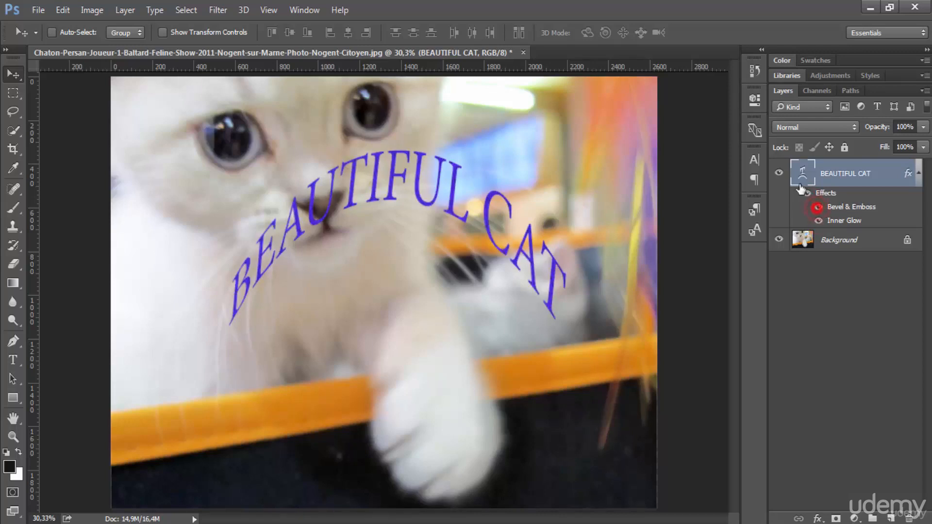
pyautogui.click(919, 175)
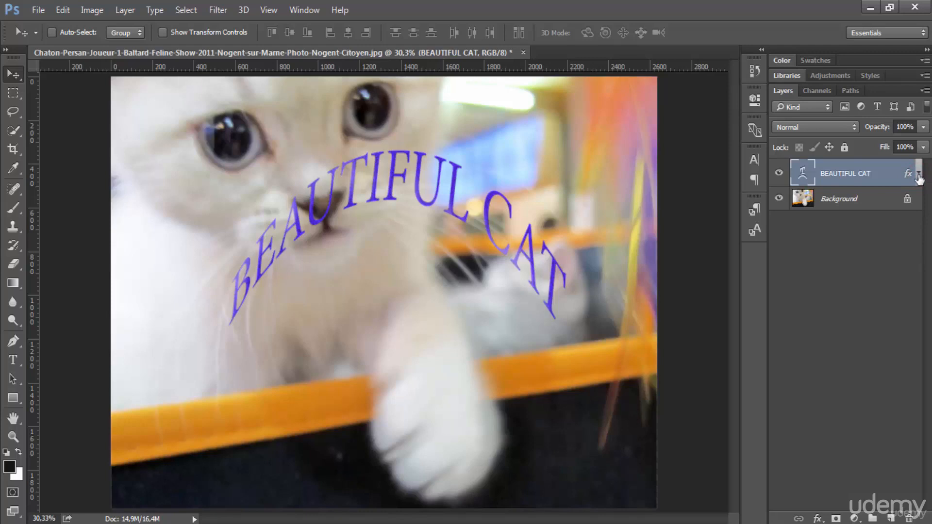
pyautogui.click(919, 175)
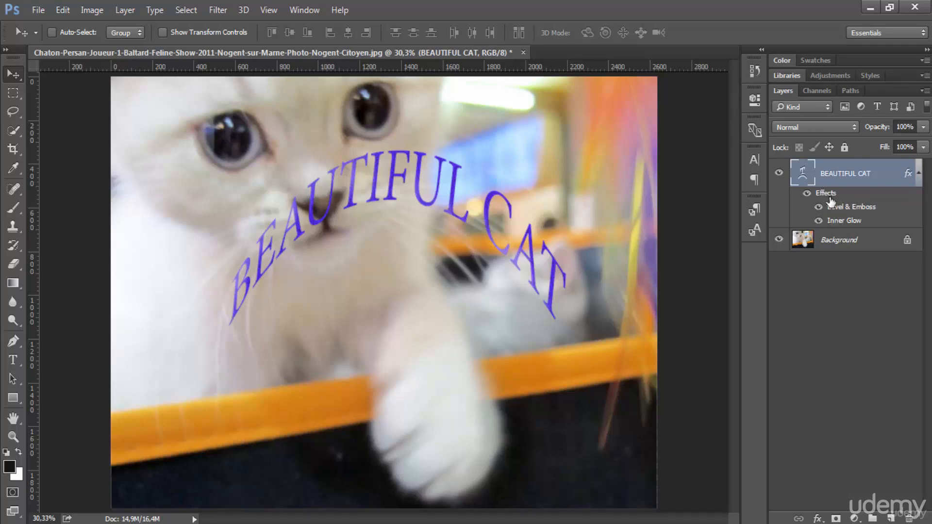
# Step: Add a new text layer reading TEXT below the curved title
pyautogui.click(19, 363)
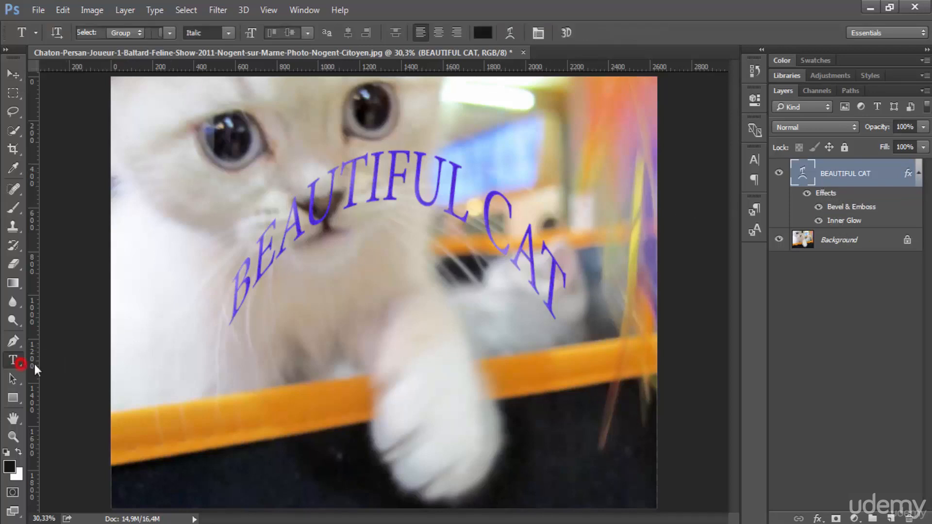
pyautogui.click(225, 394)
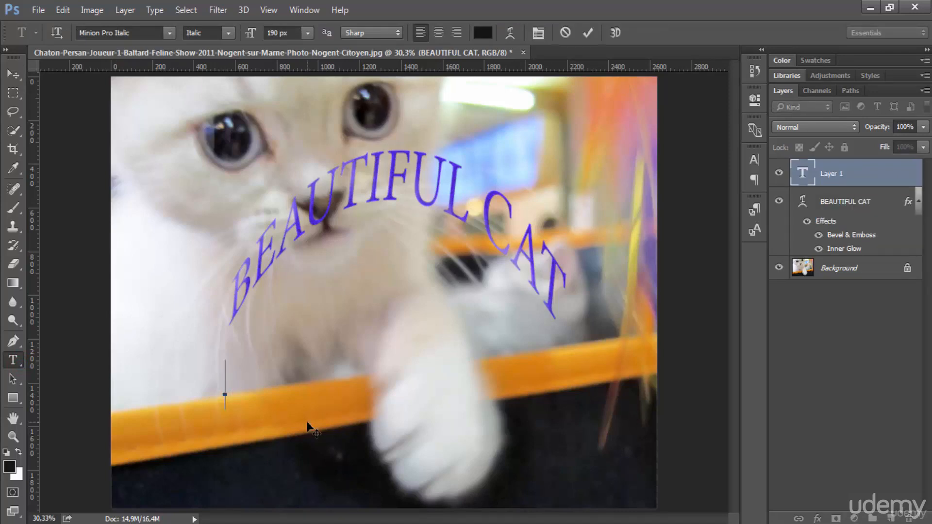
pyautogui.write('TEXT')
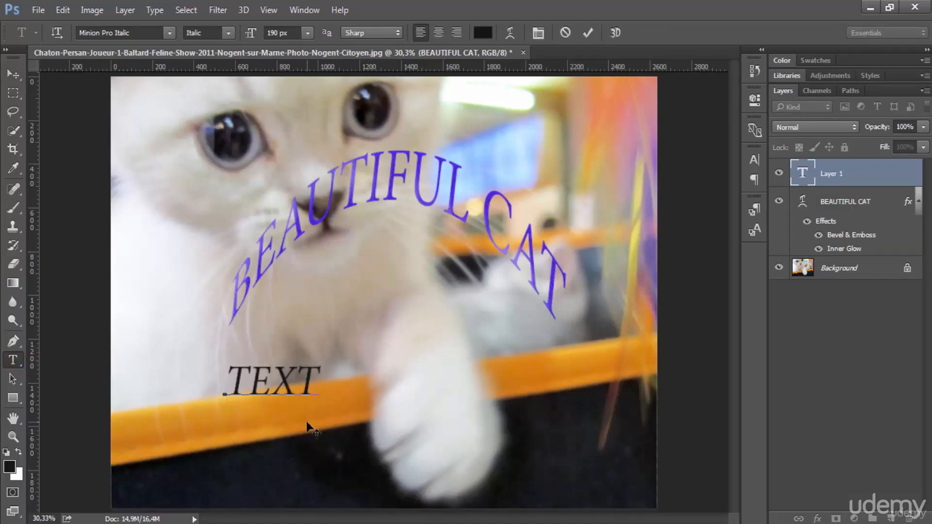
pyautogui.click(589, 32)
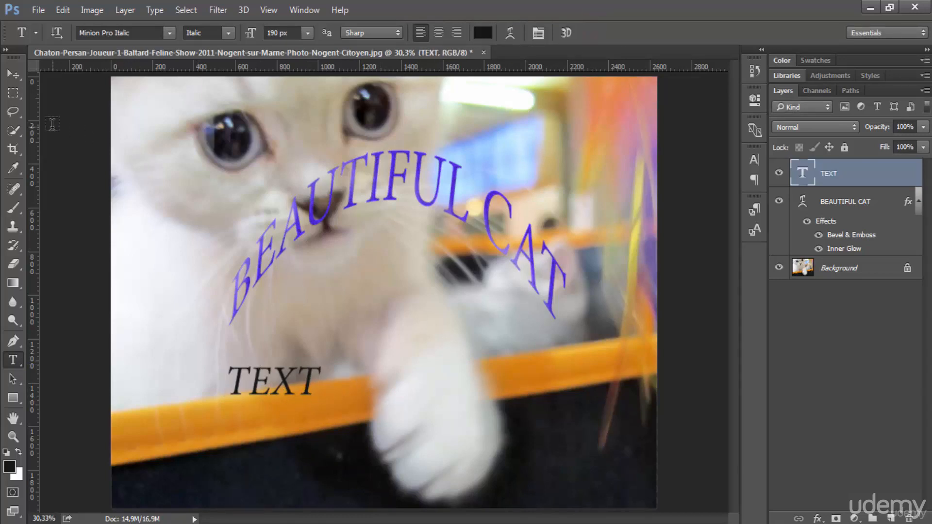
pyautogui.moveTo(42, 106); pyautogui.dragTo(47, 112)
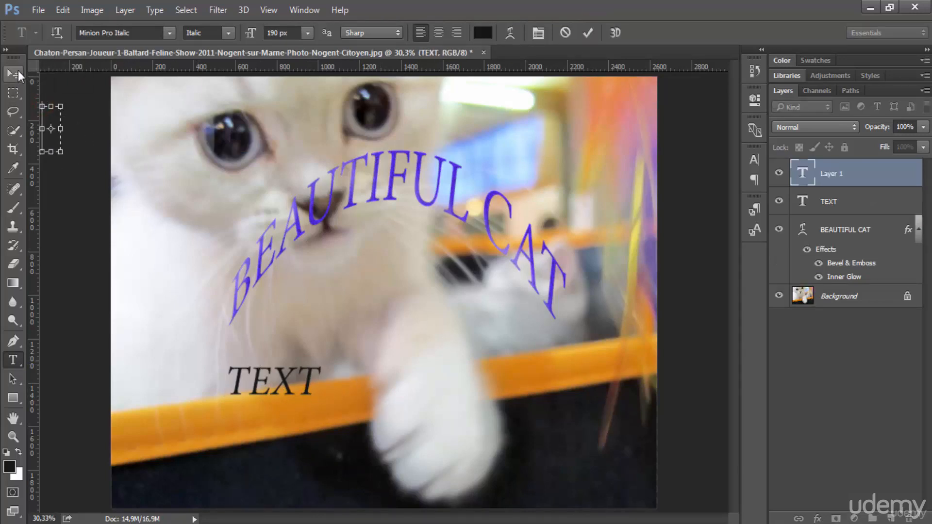
pyautogui.click(18, 72)
pyautogui.click(839, 174)
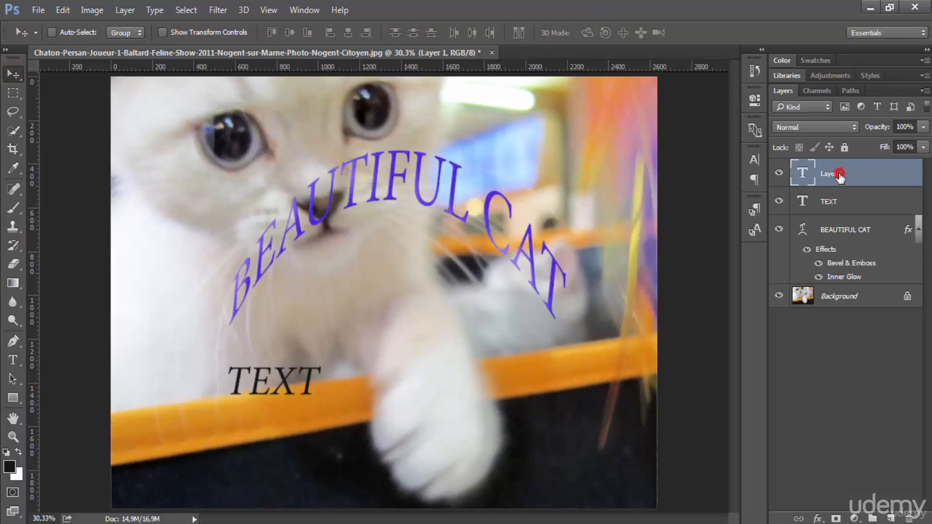
pyautogui.press('Delete')
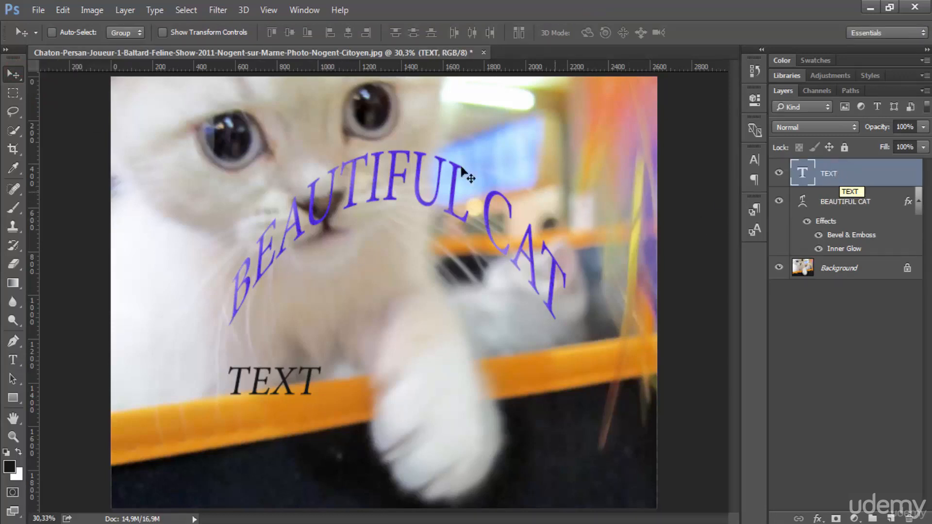
# Step: Move the TEXT word right over the orange bar and copy the title's Bevel & Emboss and Inner Glow effects onto it
pyautogui.moveTo(284, 385); pyautogui.dragTo(399, 380)
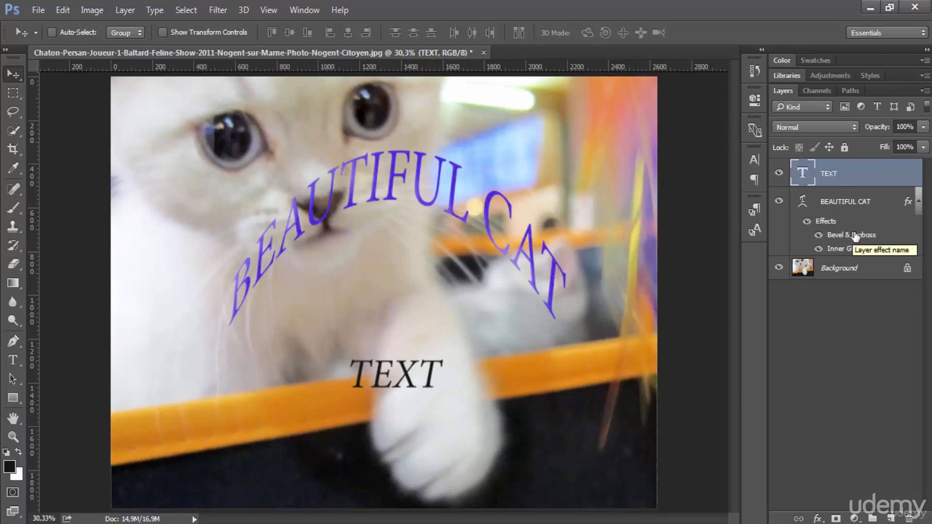
pyautogui.moveTo(855, 237); pyautogui.dragTo(826, 171)
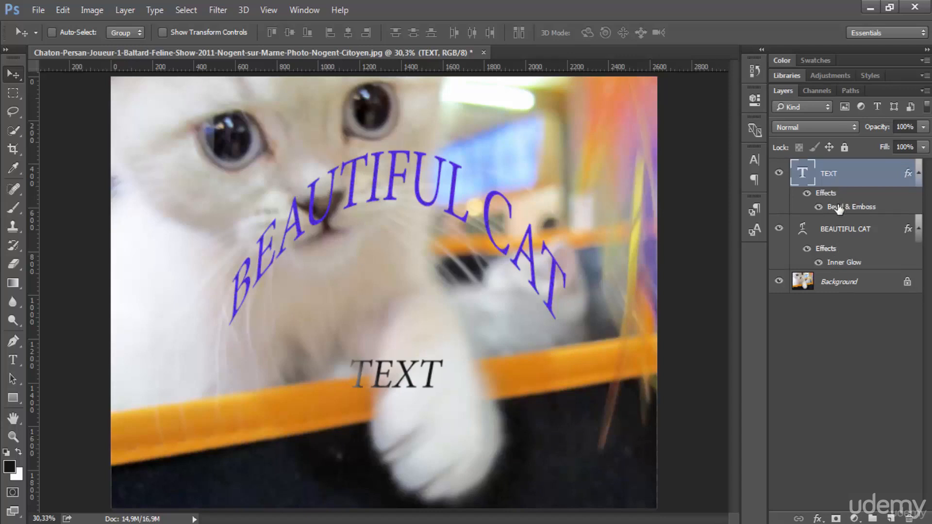
pyautogui.moveTo(839, 205); pyautogui.dragTo(833, 230)
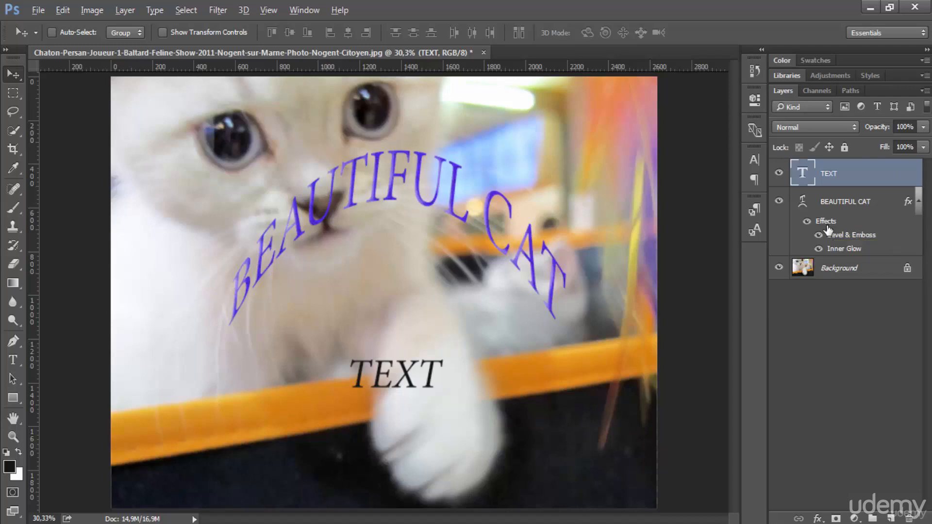
pyautogui.moveTo(829, 230); pyautogui.dragTo(834, 181)
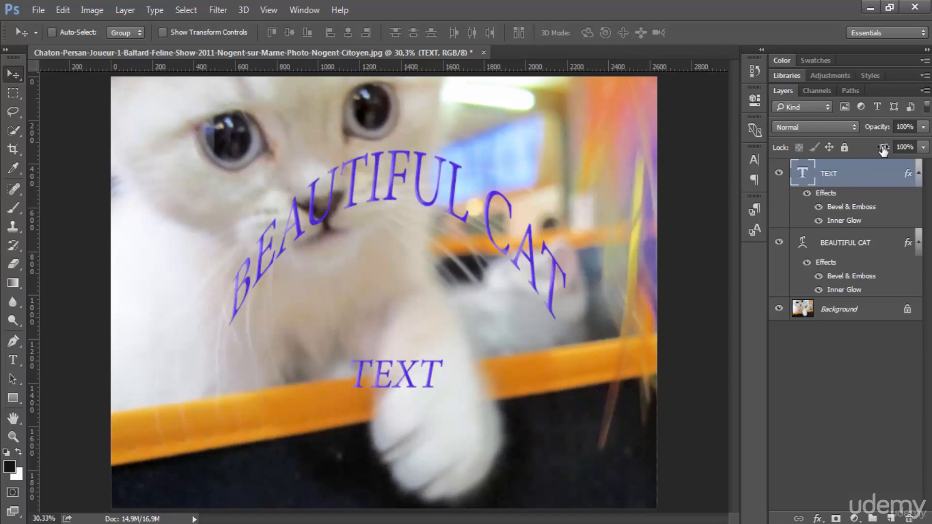
# Step: Set the TEXT layer's fill to 0% so only its effects show
pyautogui.moveTo(883, 151); pyautogui.dragTo(857, 150)
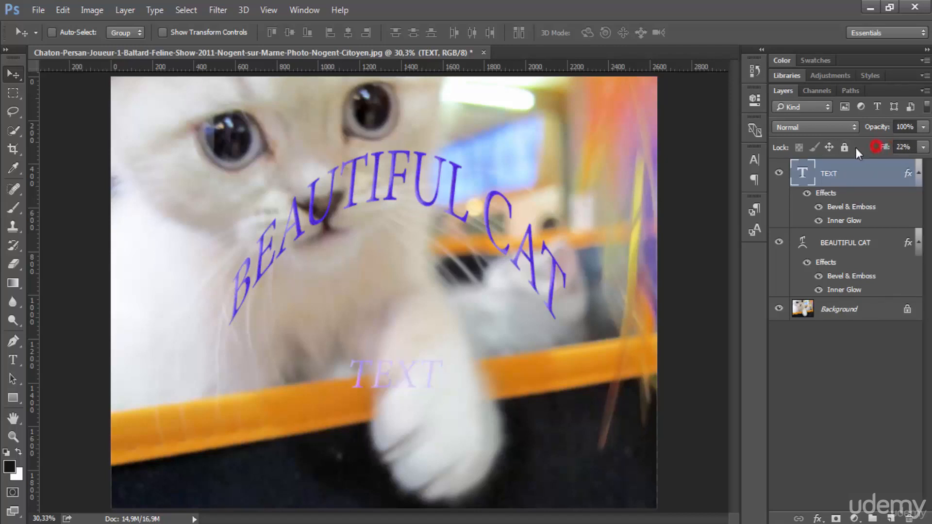
pyautogui.click(901, 146)
pyautogui.write('0')
pyautogui.press('Return')
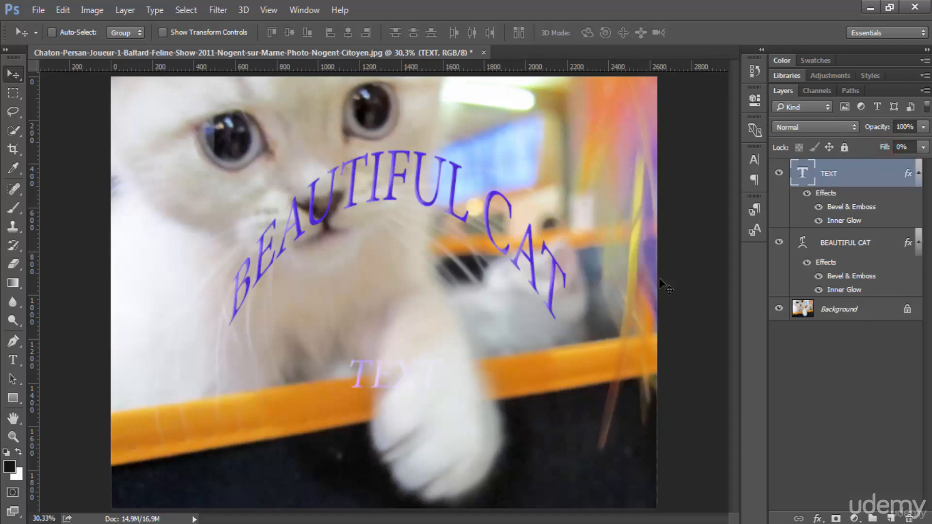
# Step: Move the TEXT word up beneath the curved title and toggle its Bevel & Emboss and Inner Glow effects to compare
pyautogui.moveTo(394, 370); pyautogui.dragTo(319, 310)
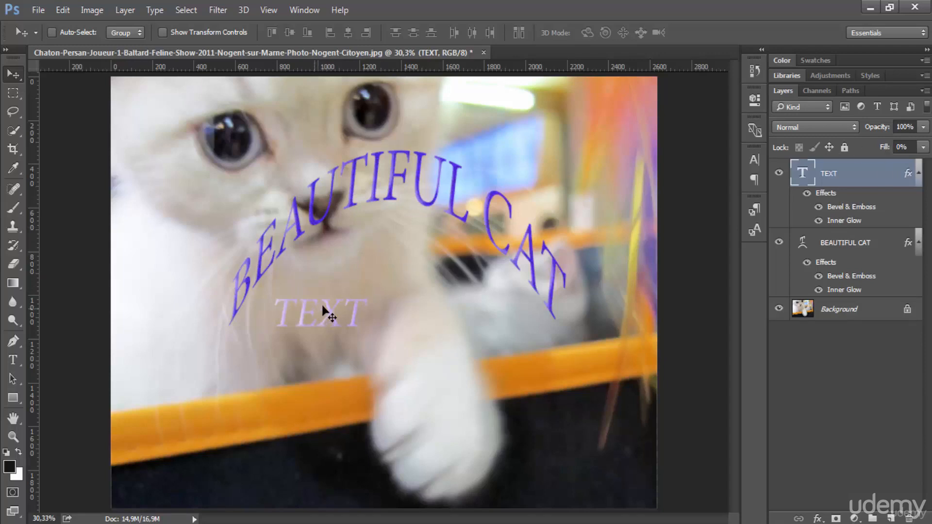
pyautogui.click(819, 208)
pyautogui.click(819, 222)
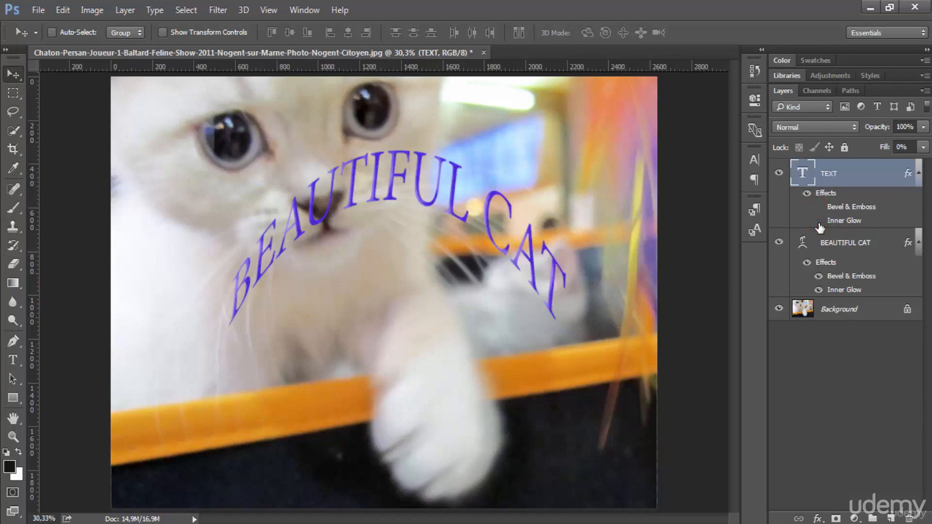
pyautogui.click(818, 220)
pyautogui.click(822, 209)
pyautogui.click(820, 207)
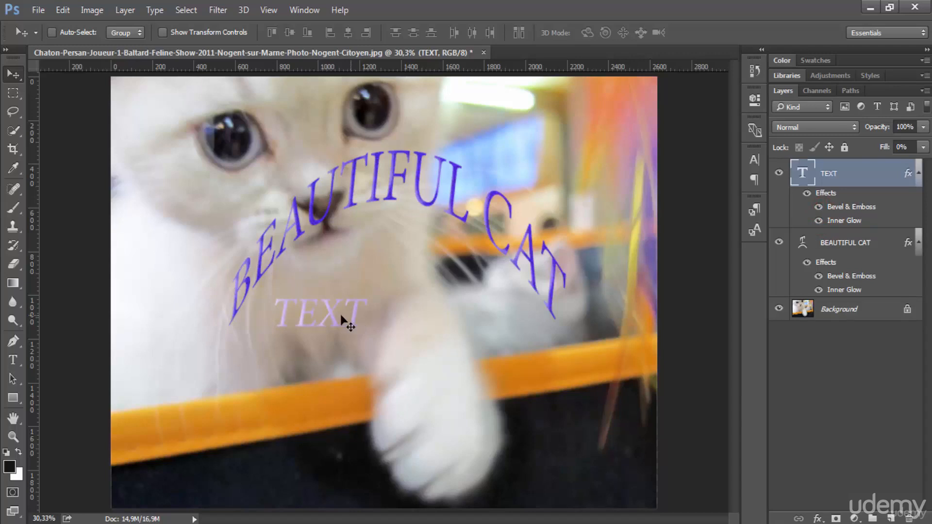
# Step: Nudge the TEXT word slightly right under the arc, leaving its fill at 0%
pyautogui.moveTo(339, 319); pyautogui.dragTo(372, 314)
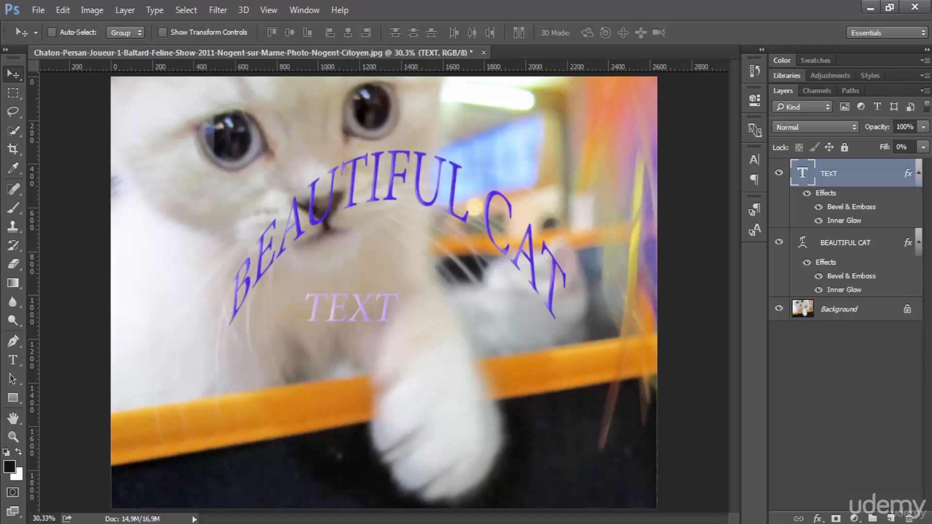
pyautogui.click(922, 127)
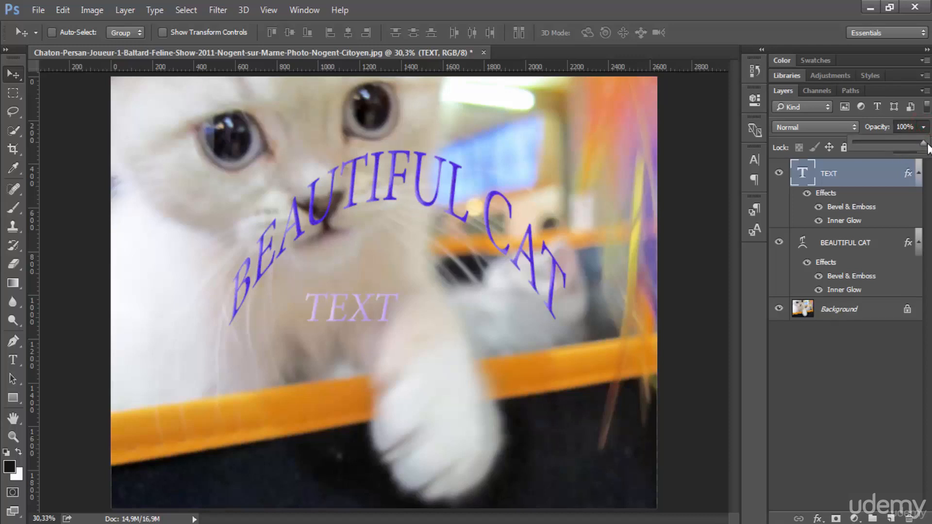
pyautogui.moveTo(923, 144); pyautogui.dragTo(903, 143)
pyautogui.click(885, 148)
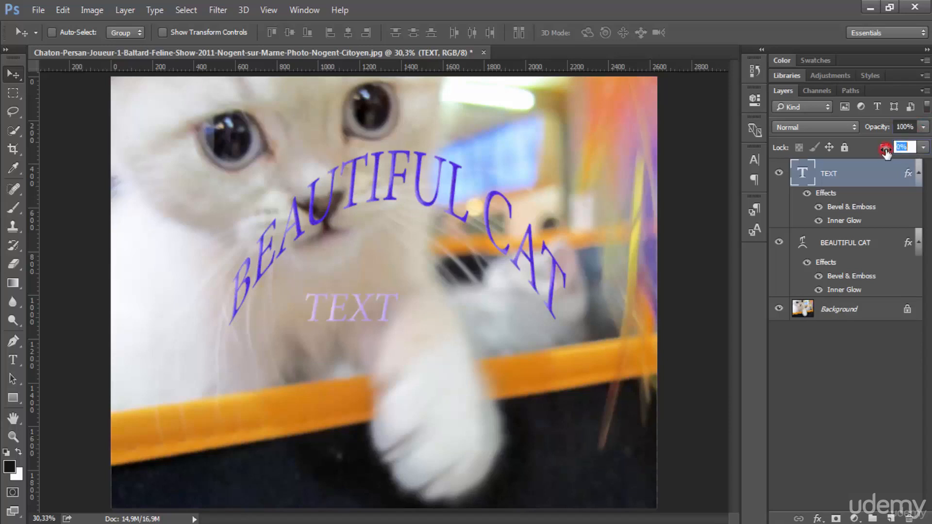
pyautogui.moveTo(886, 152); pyautogui.dragTo(856, 153)
# Step: Add a red Stroke effect to the TEXT layer in Layer Style, leaving Inner Shadow unchecked
pyautogui.click(818, 519)
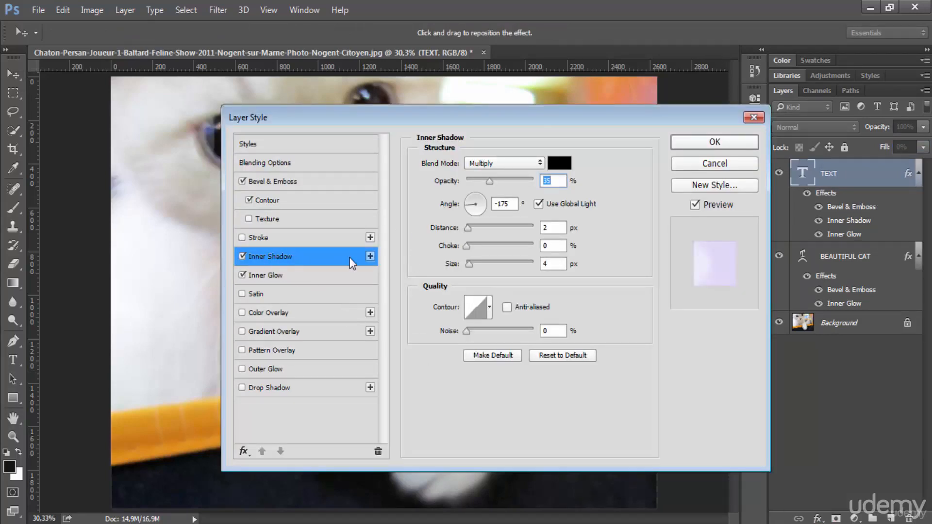
pyautogui.click(241, 256)
pyautogui.click(258, 236)
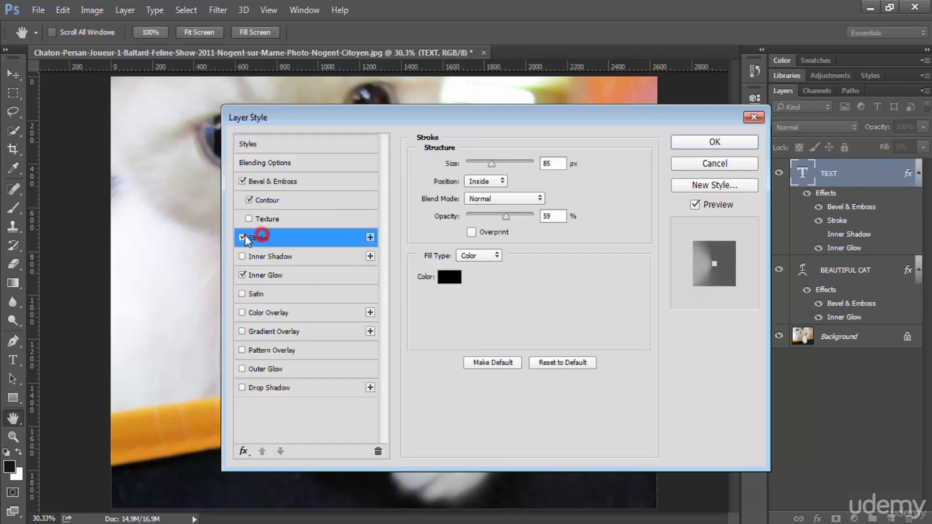
pyautogui.click(447, 286)
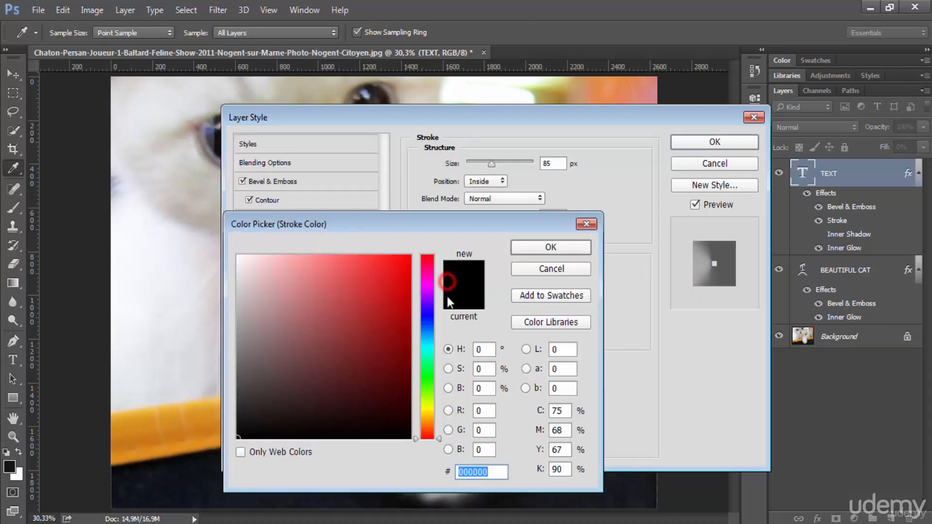
pyautogui.click(393, 270)
pyautogui.click(526, 252)
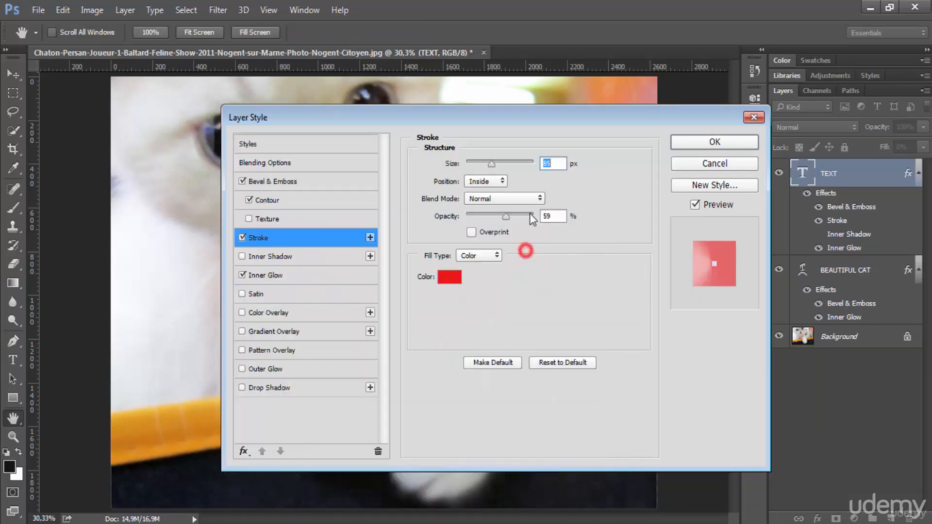
pyautogui.click(697, 140)
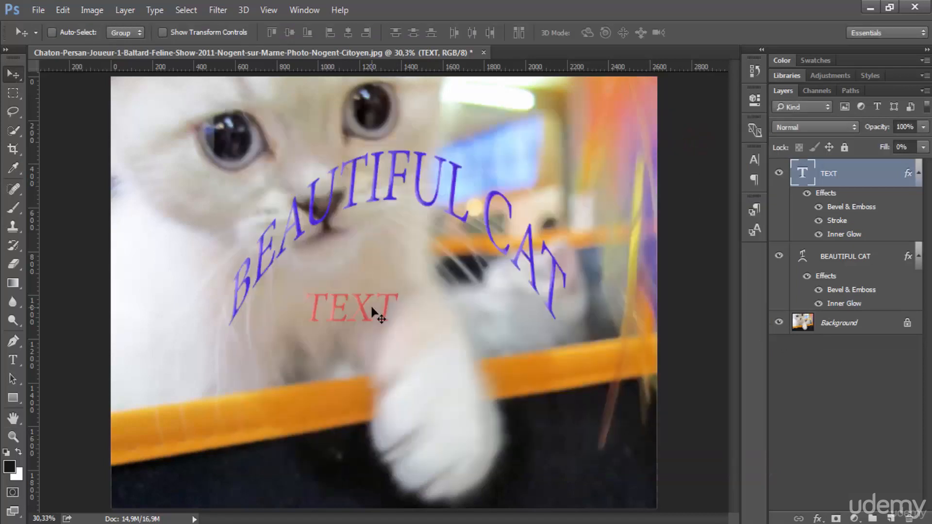